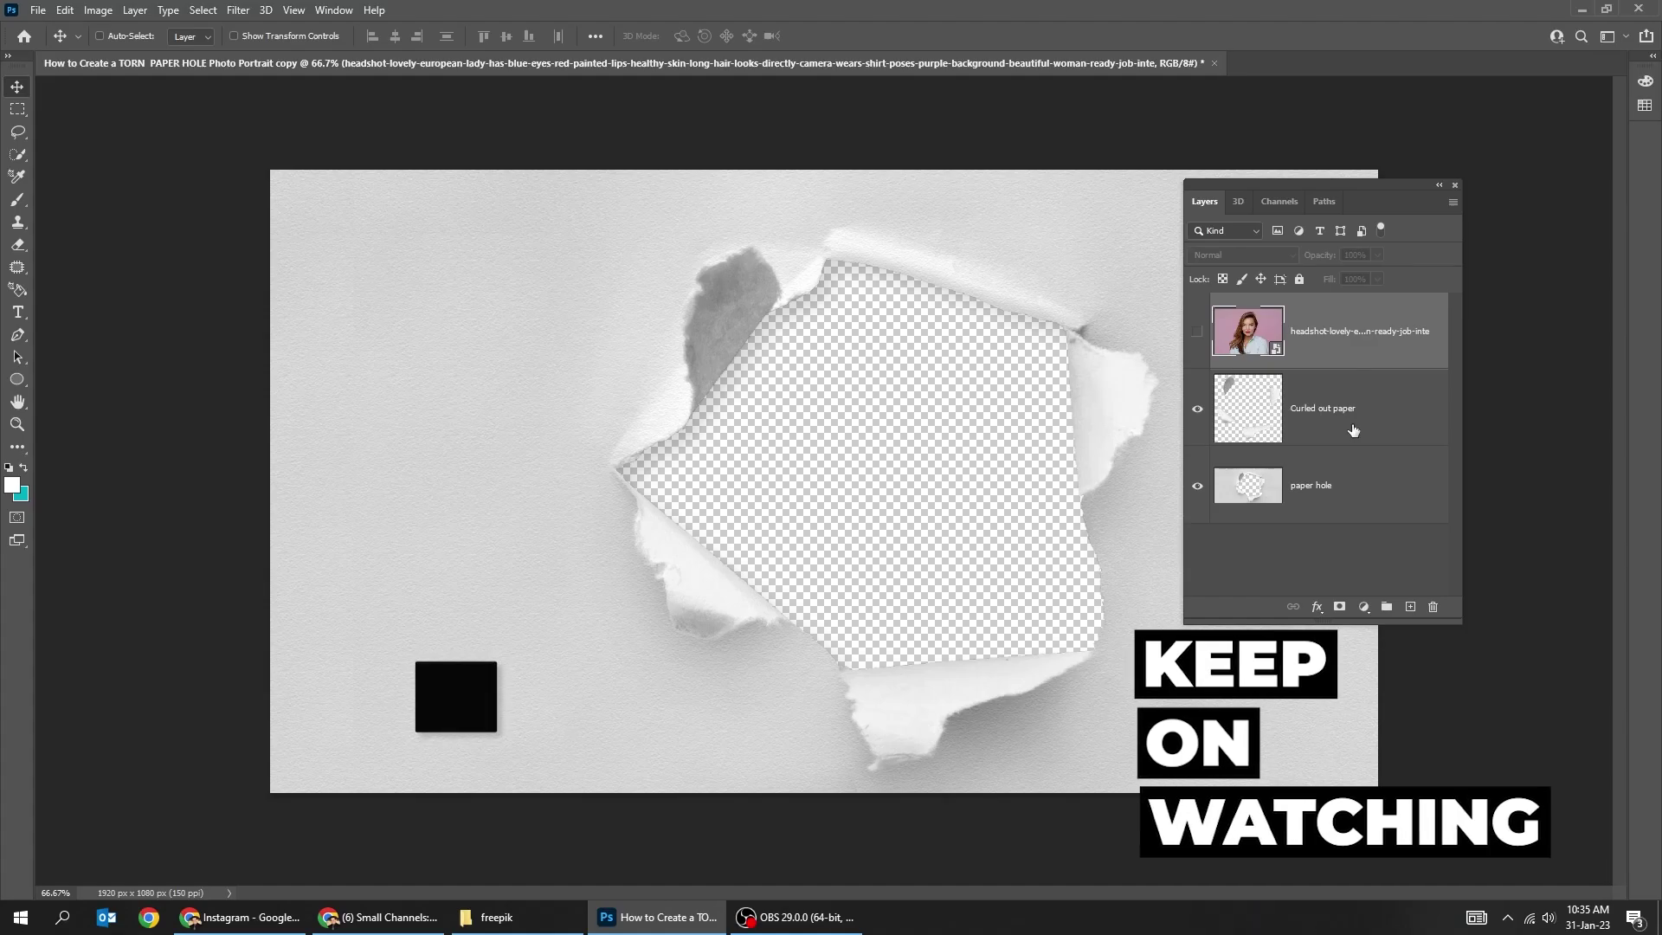
Mask the woman with Select Subject, move her layer to the bottom, and shift her face into the hole.
click(1198, 332)
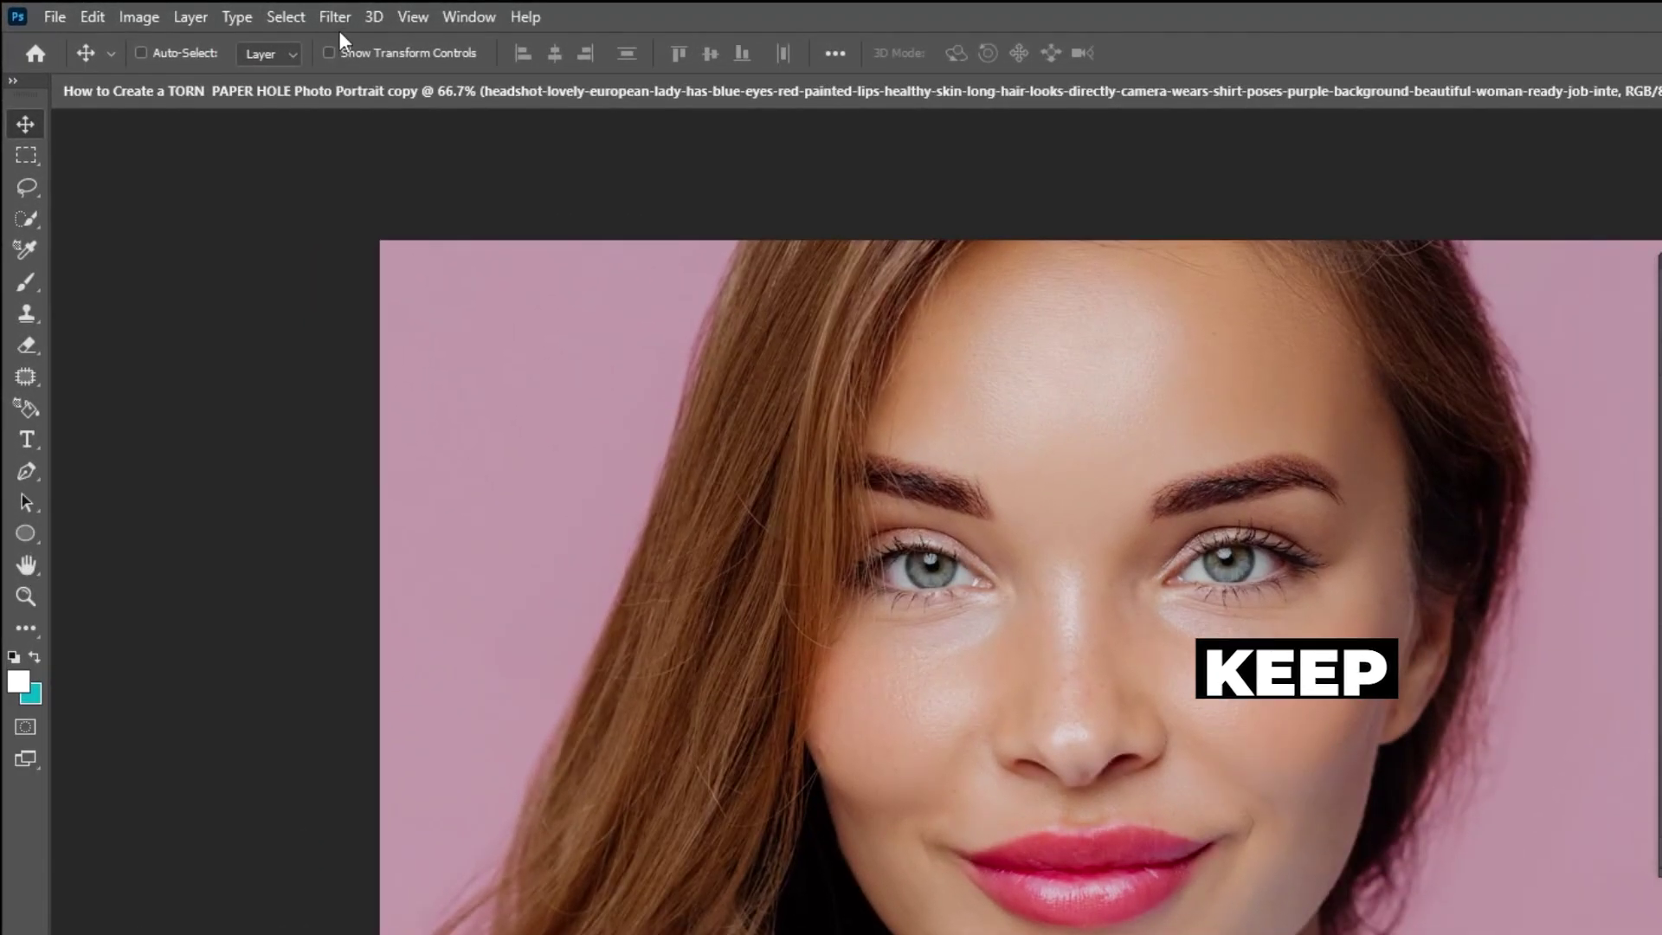
click(285, 17)
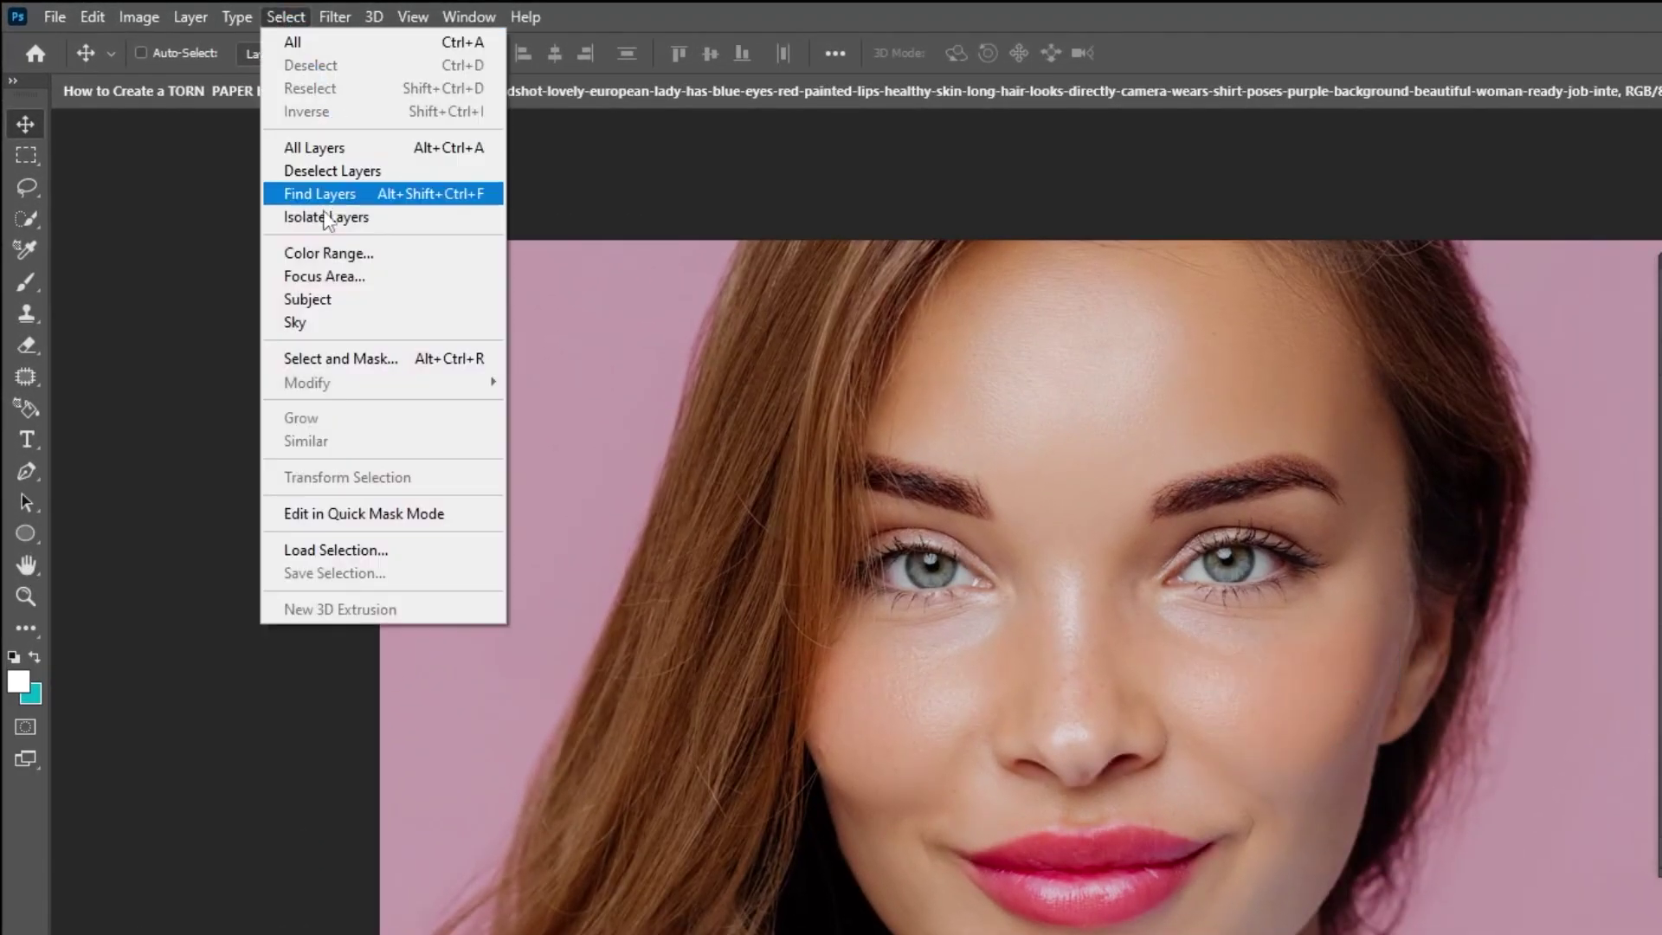
click(339, 300)
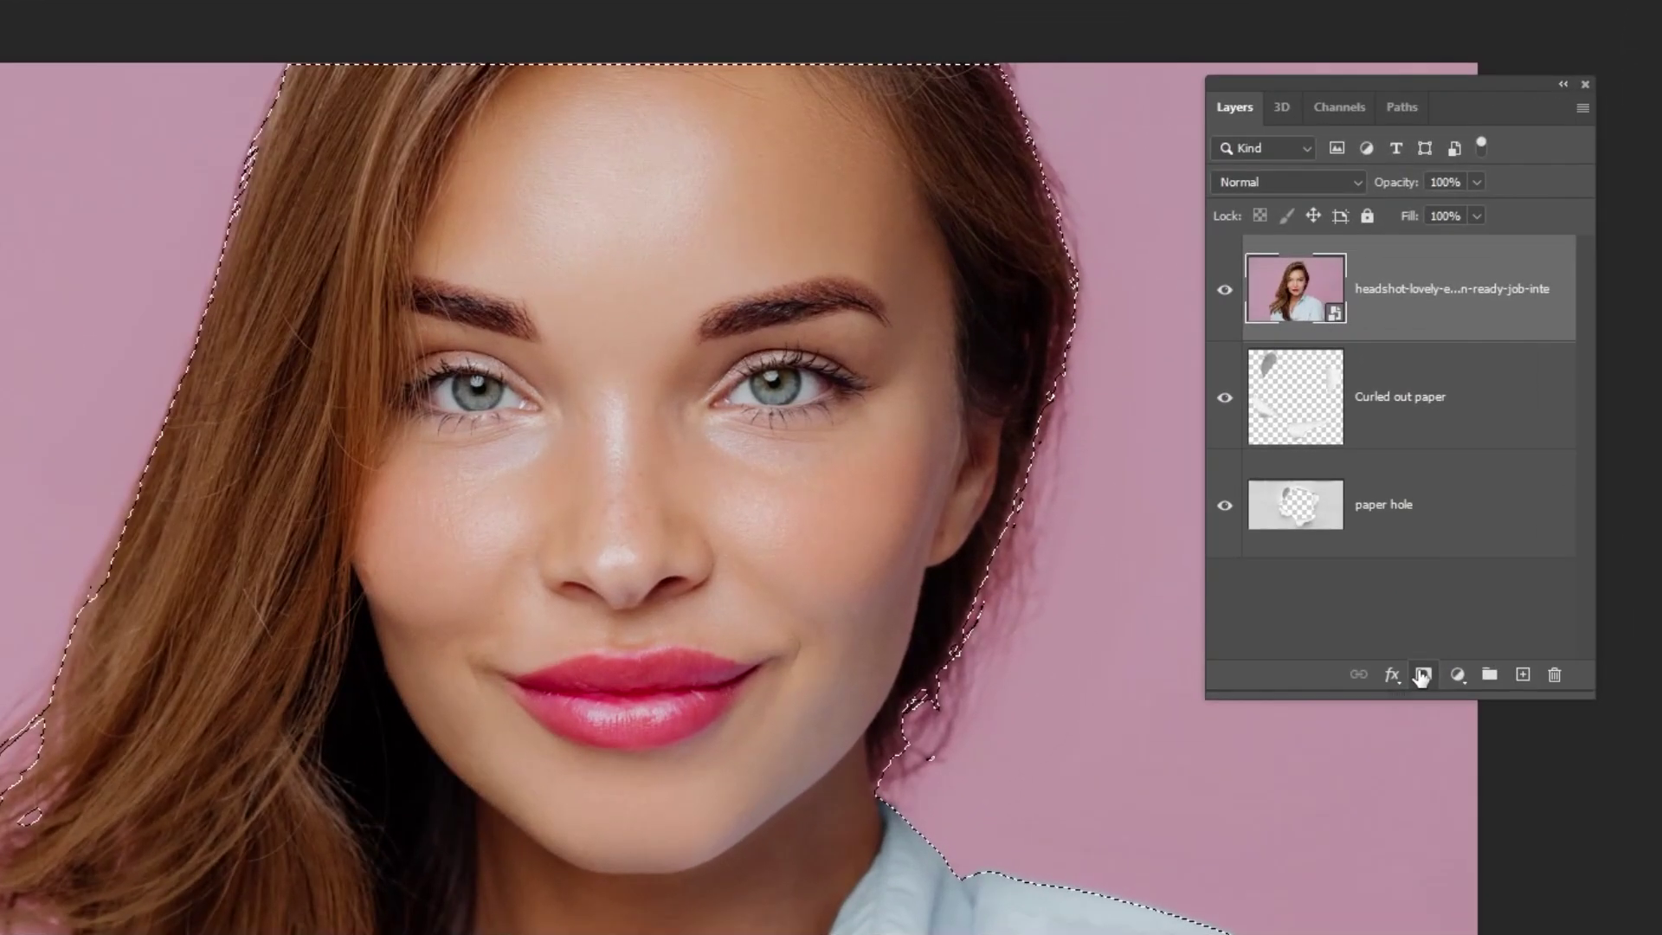
click(1423, 675)
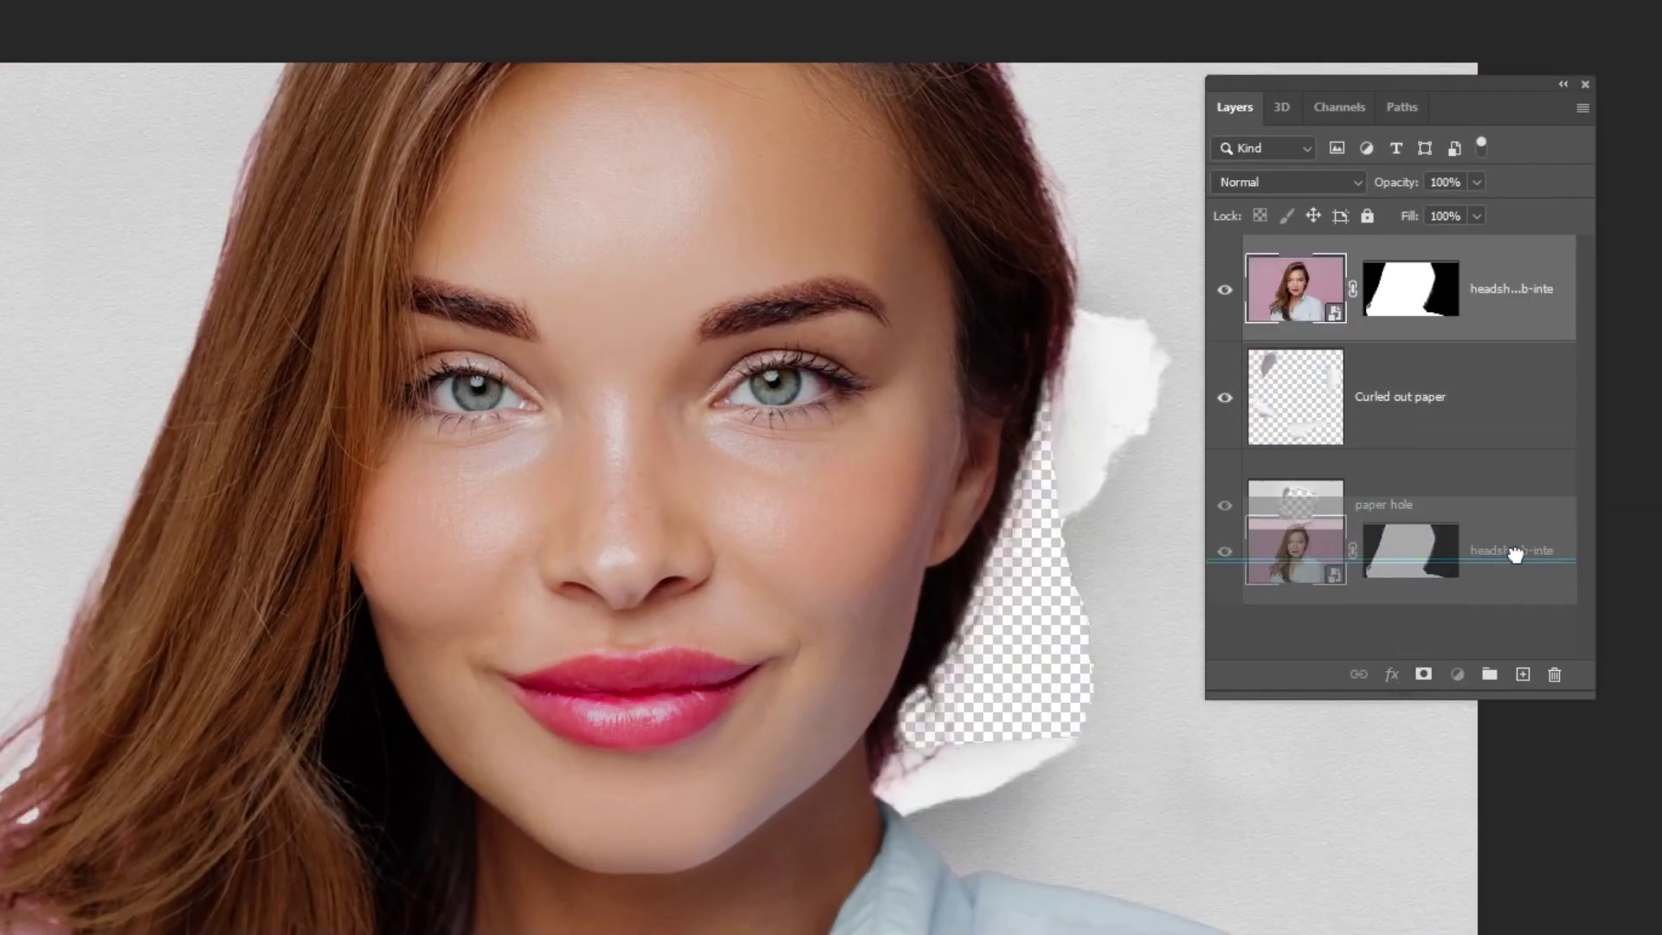
drag(1513, 296, 1519, 558)
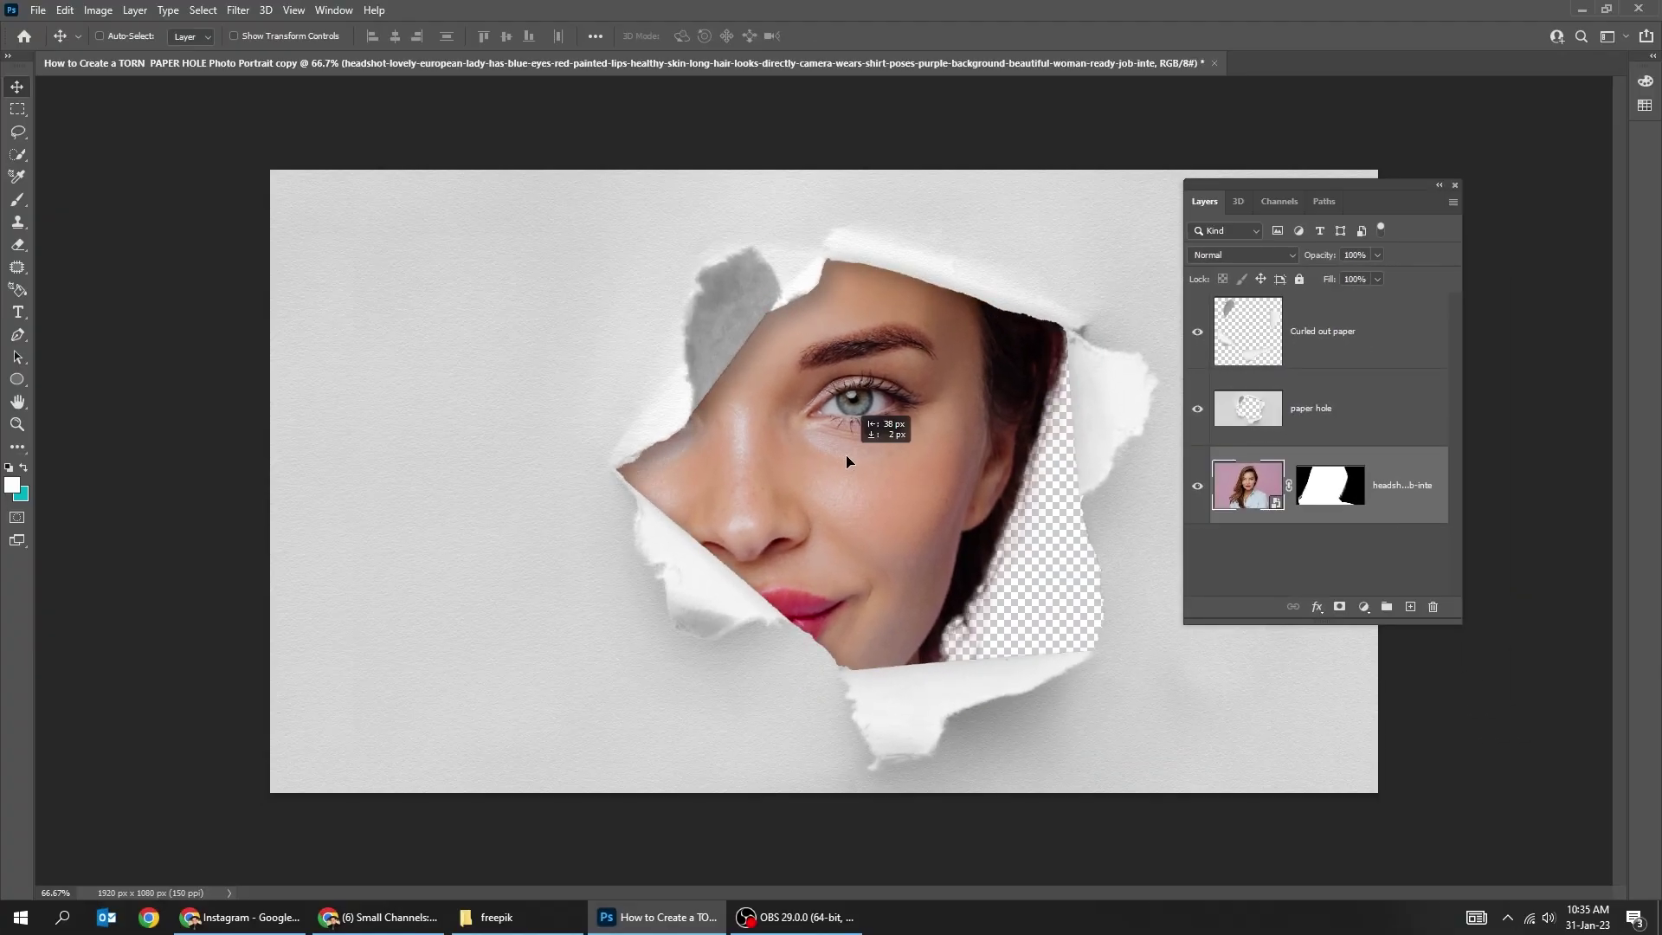
mouse_move(825, 458)
mouse_down()
mouse_move(853, 461)
mouse_move(814, 452)
mouse_up()
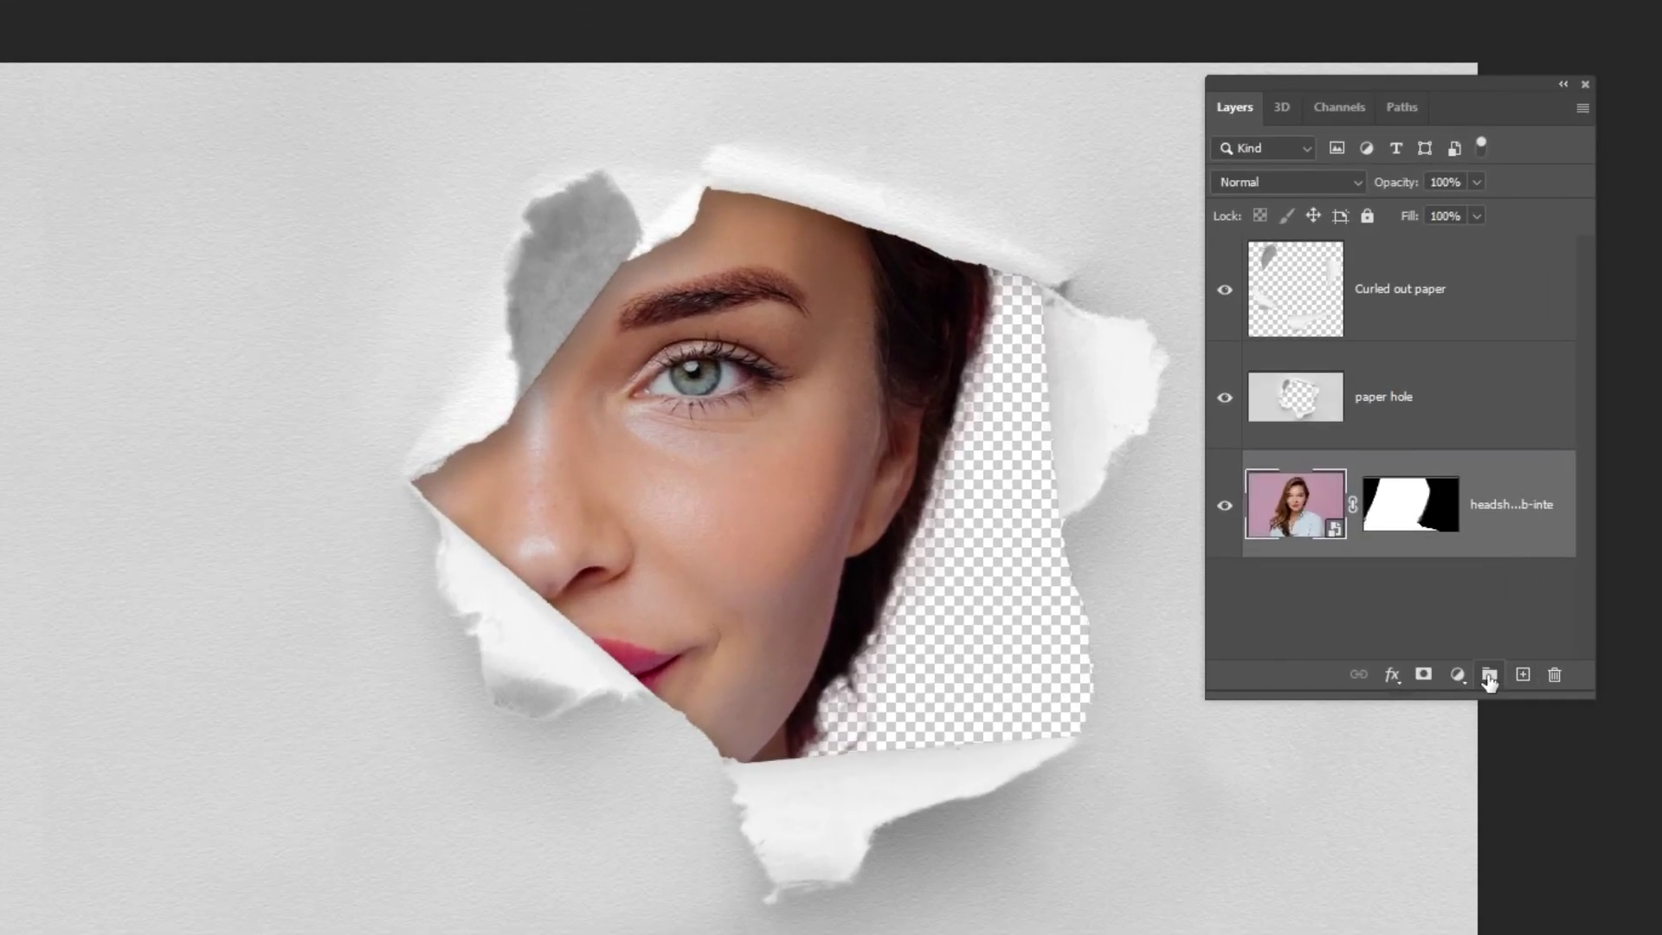
Add a black #000000 Solid Color fill layer and place it below the headshot layer.
click(1458, 676)
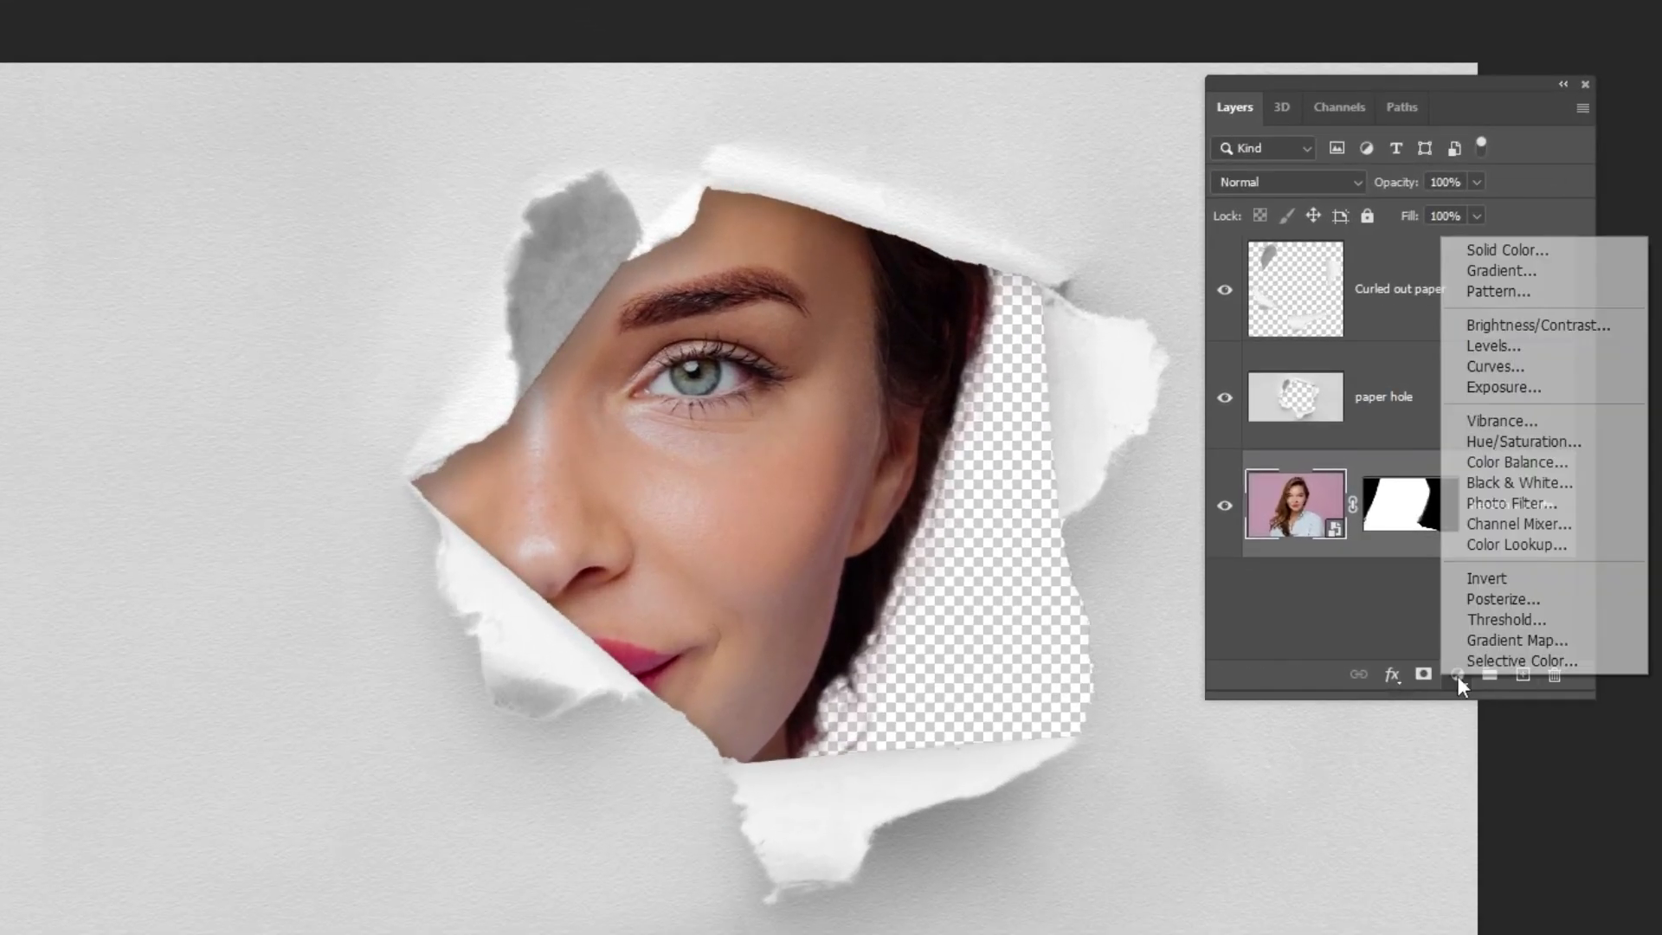
click(1510, 248)
drag(1001, 453, 790, 572)
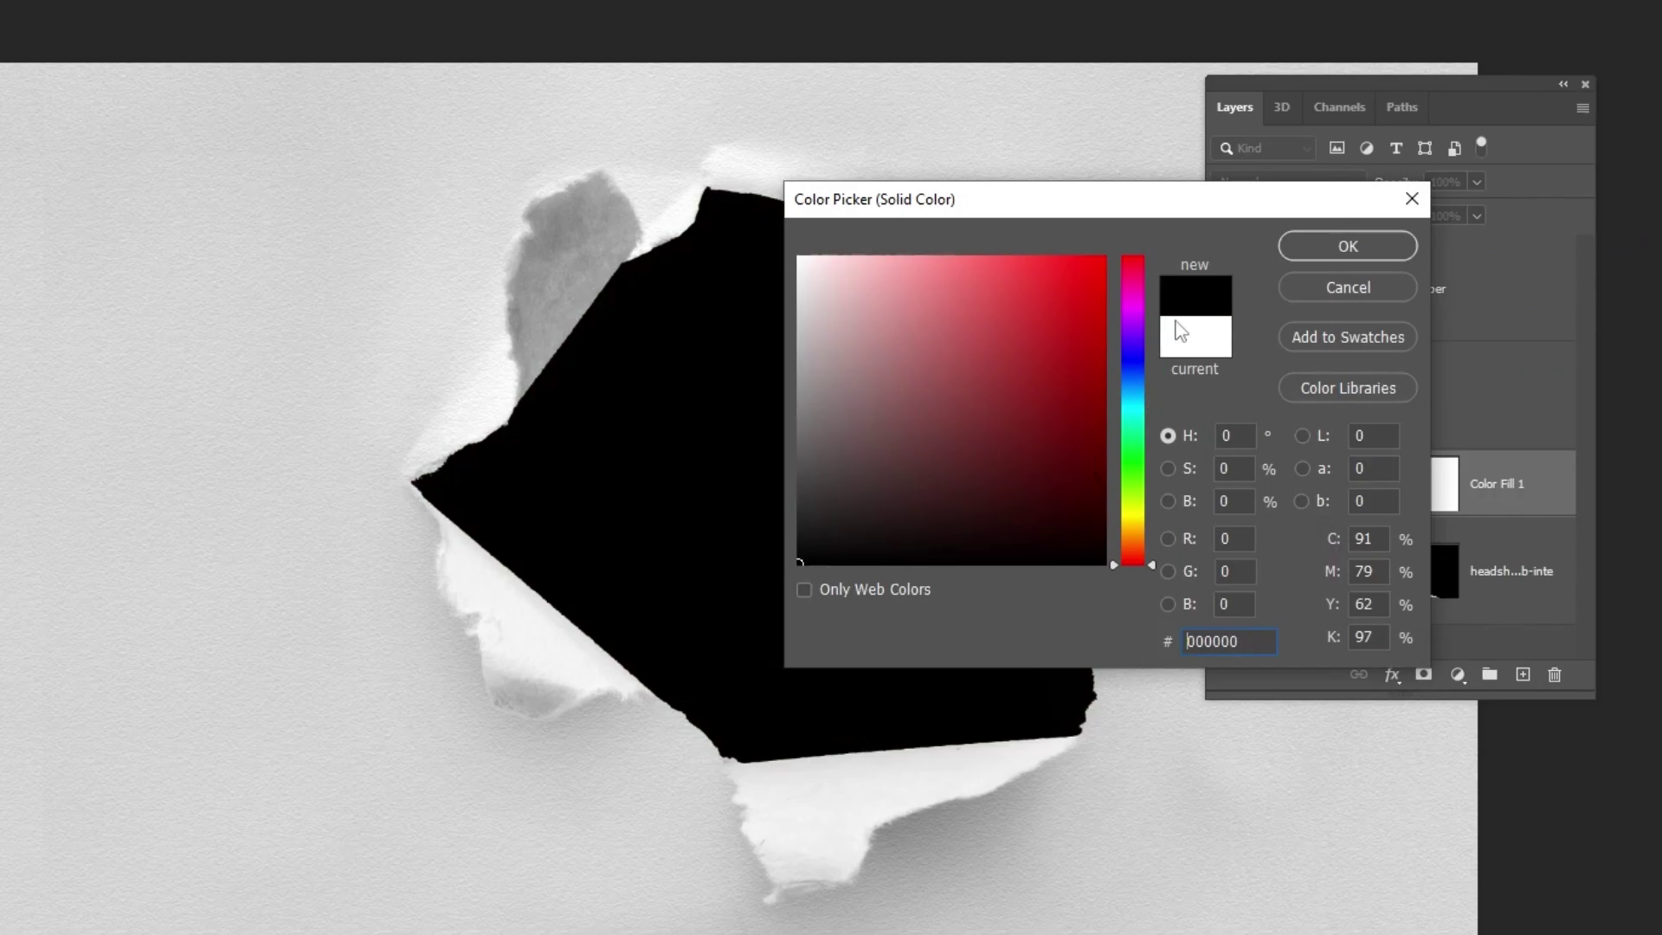
click(1306, 246)
drag(1500, 483, 1504, 611)
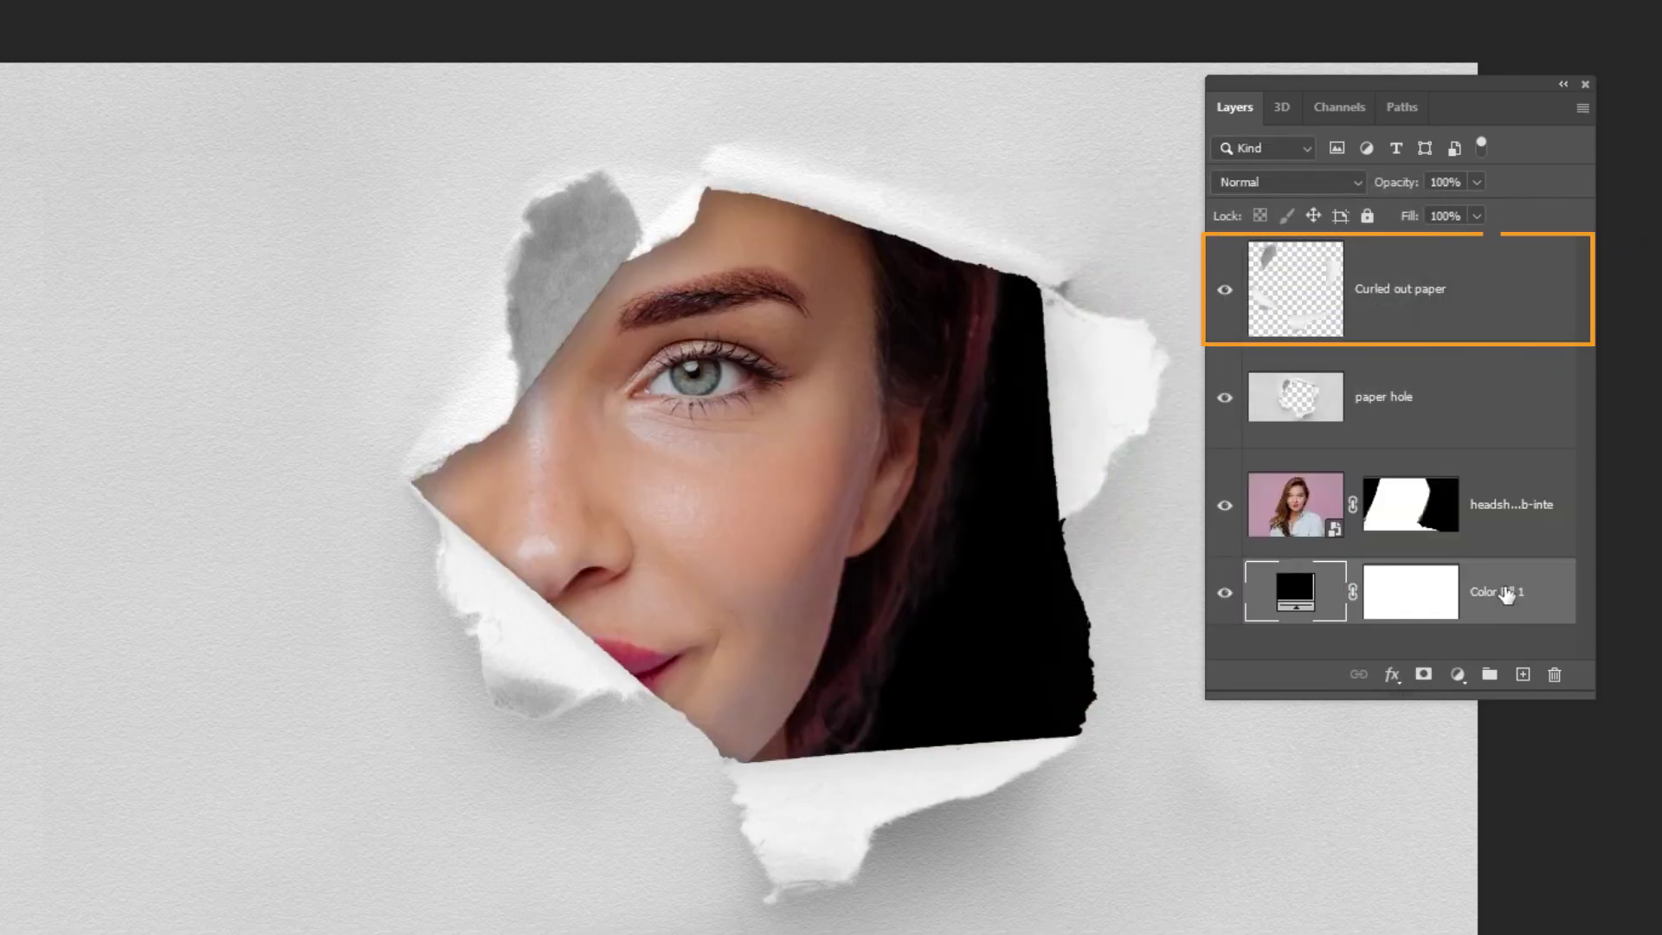
Give Curled out paper a drop shadow: opacity 30%, angle 90°, distance 30 px, size 40 px.
click(1422, 313)
click(1378, 675)
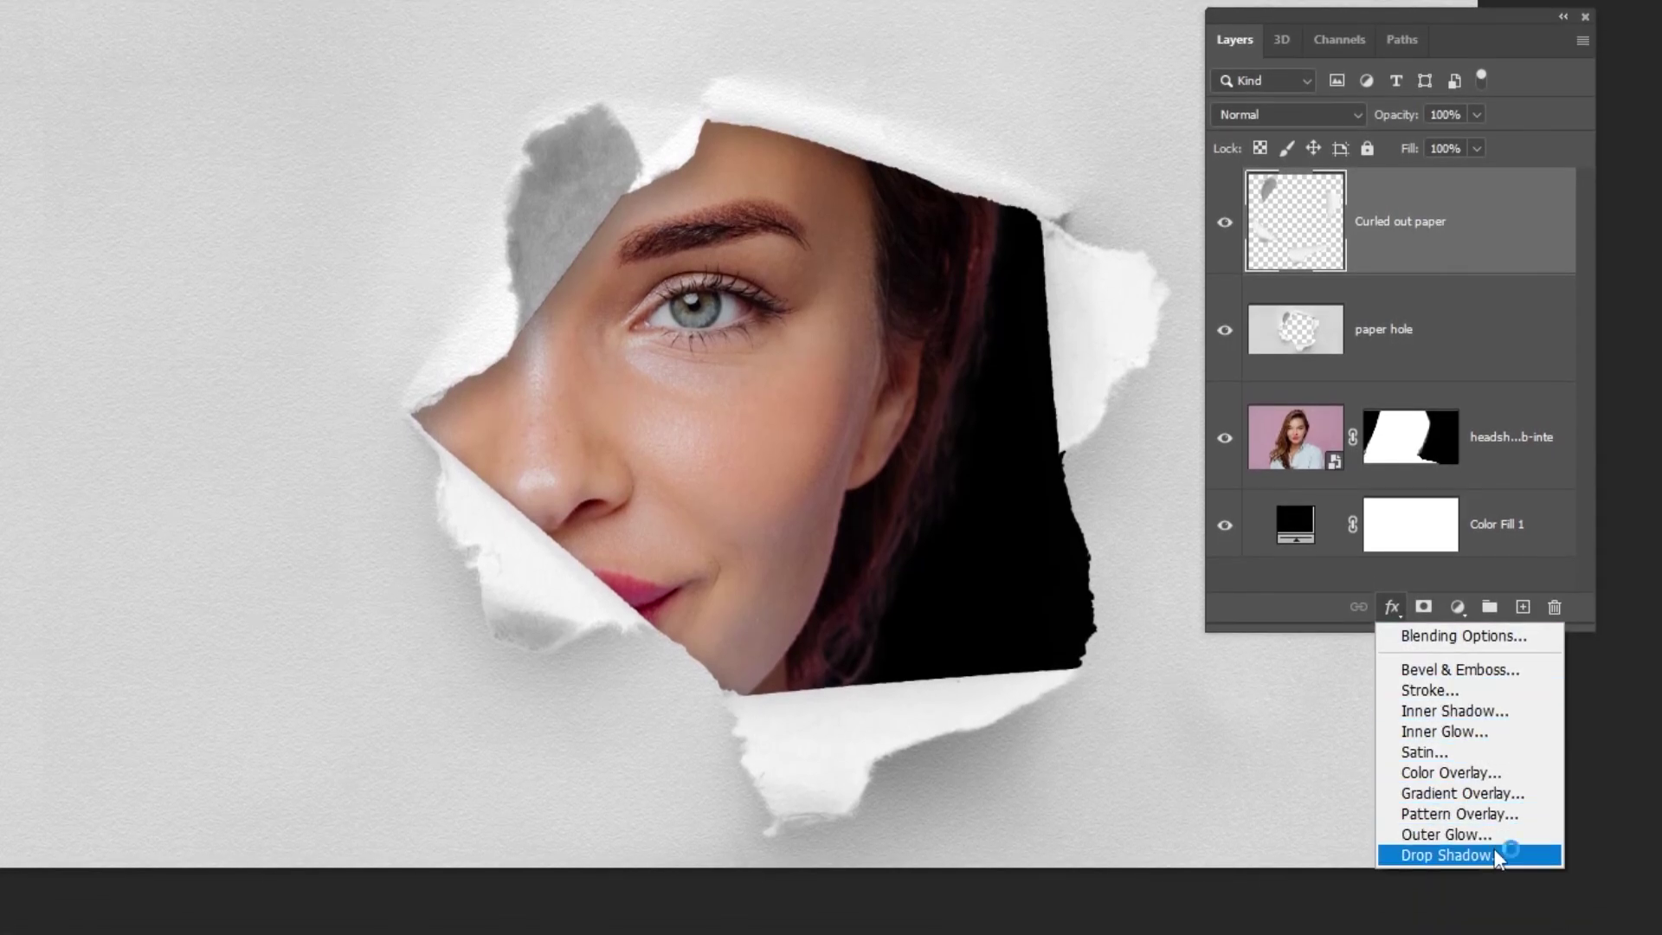
click(1493, 848)
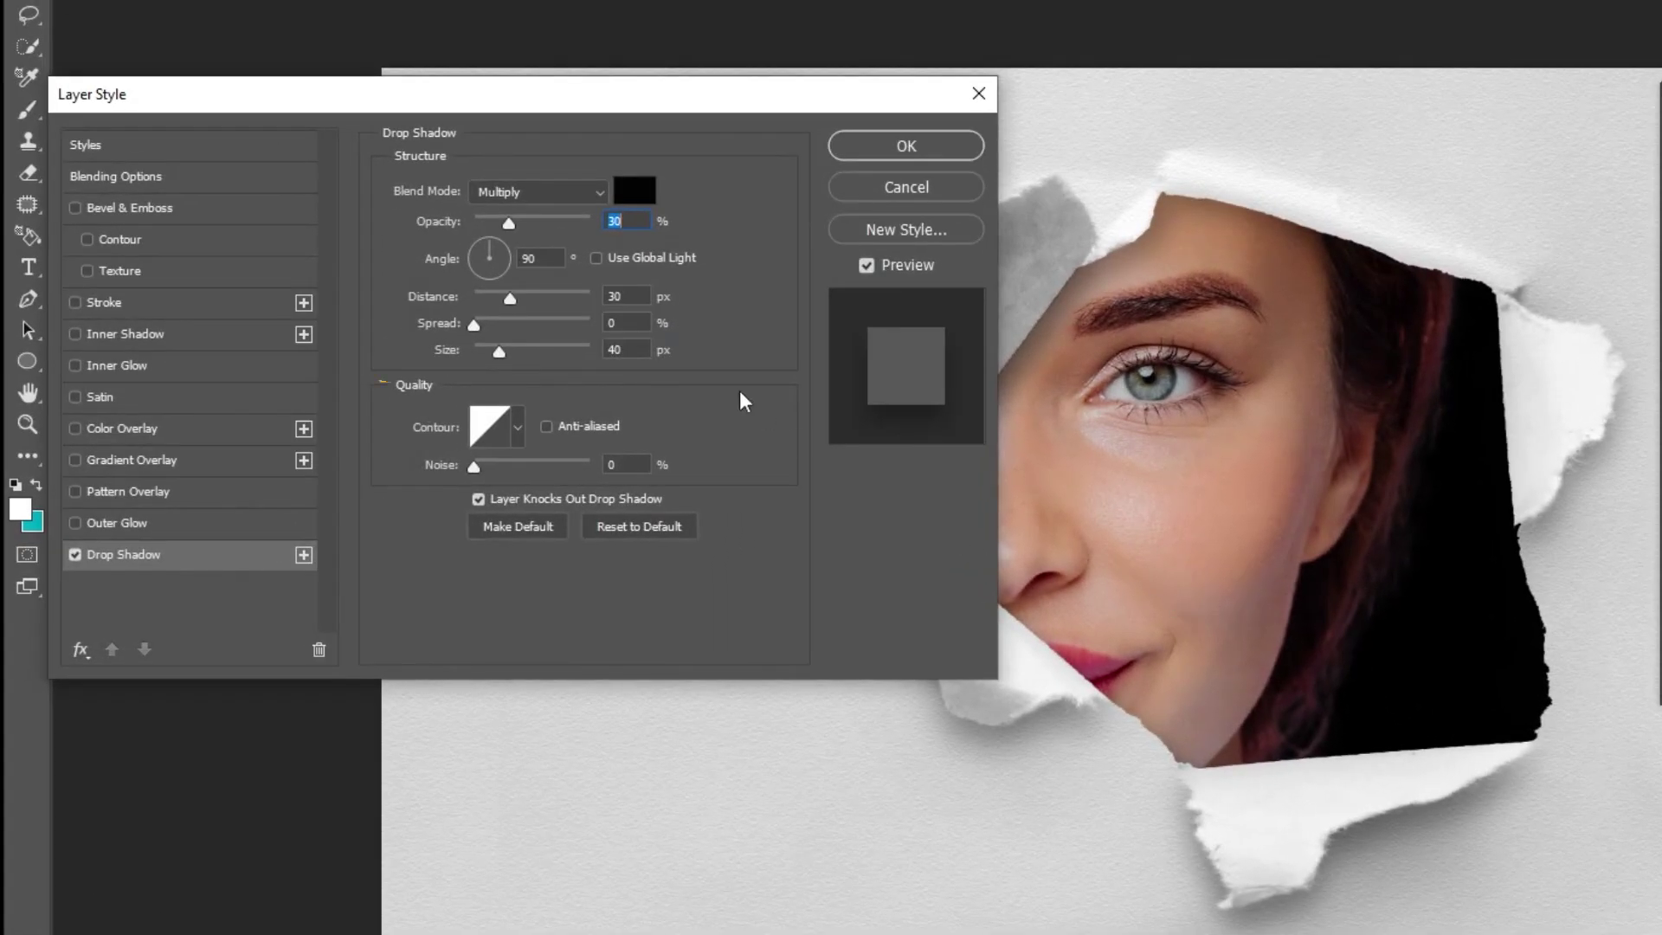
click(634, 223)
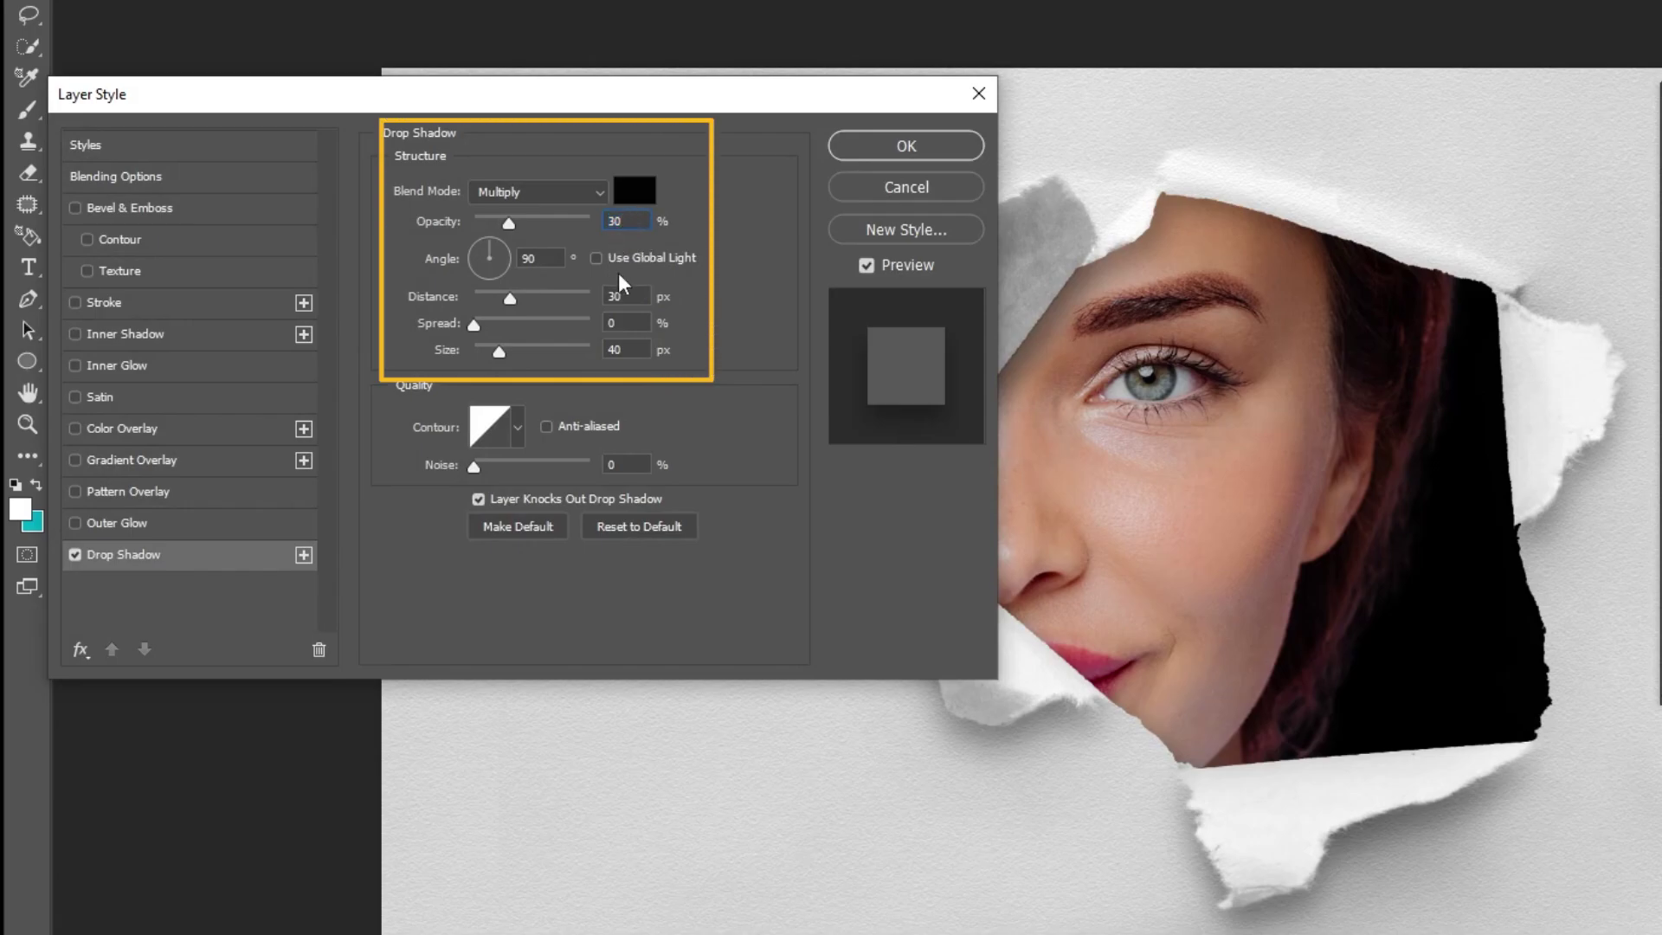
click(530, 257)
click(623, 350)
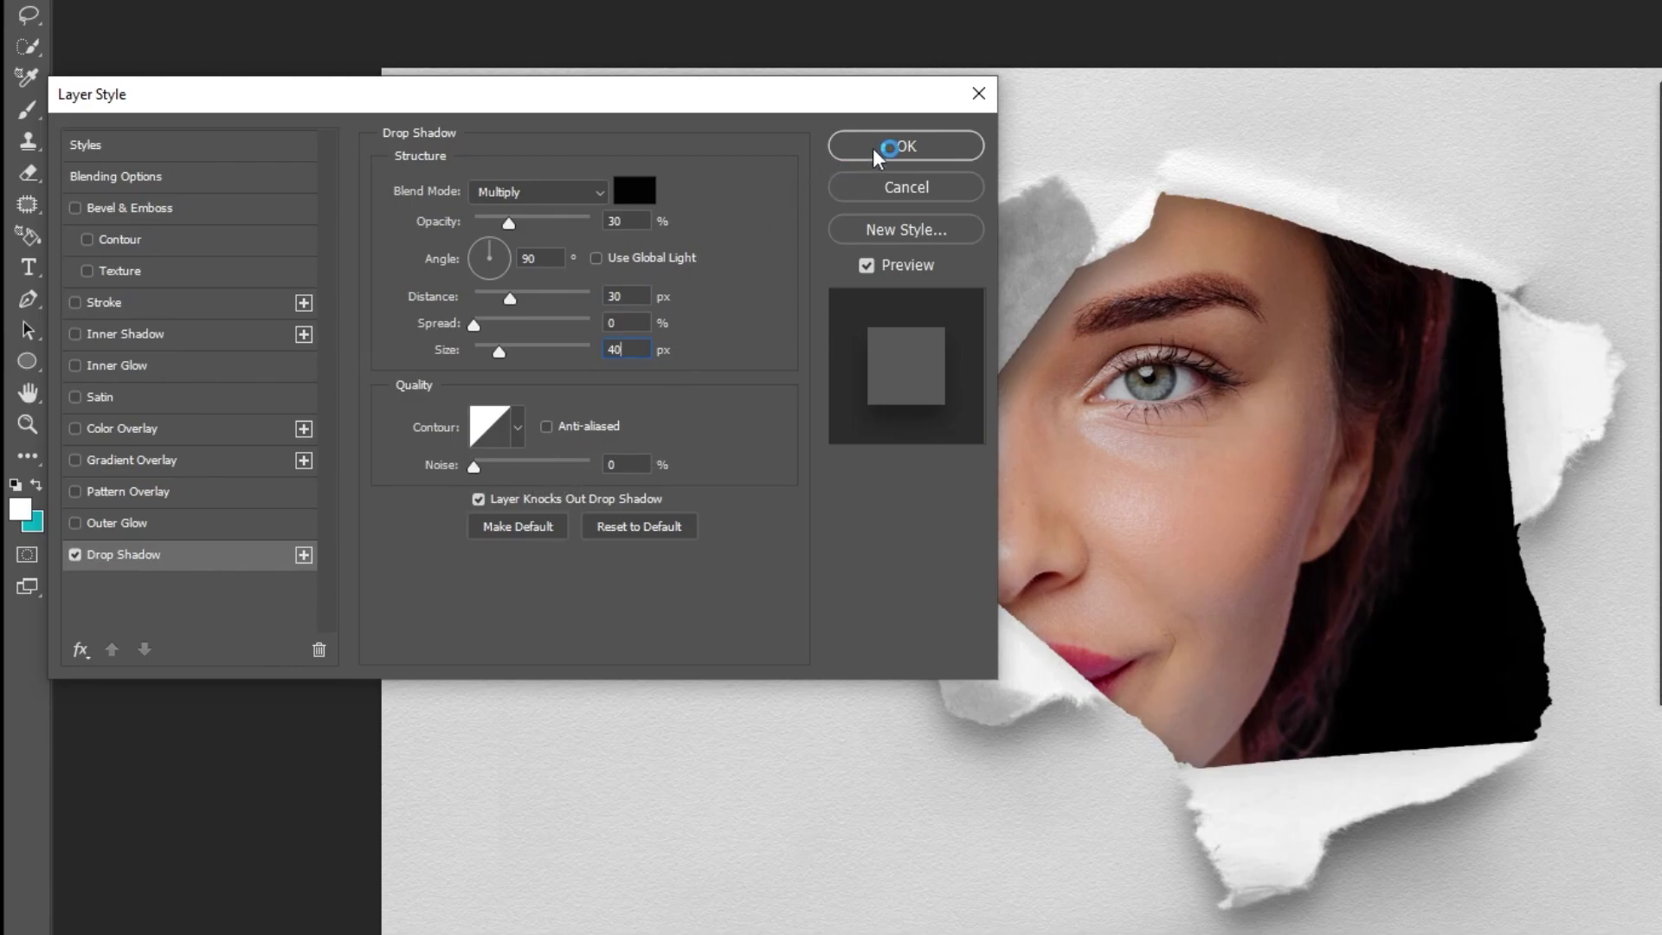
click(903, 147)
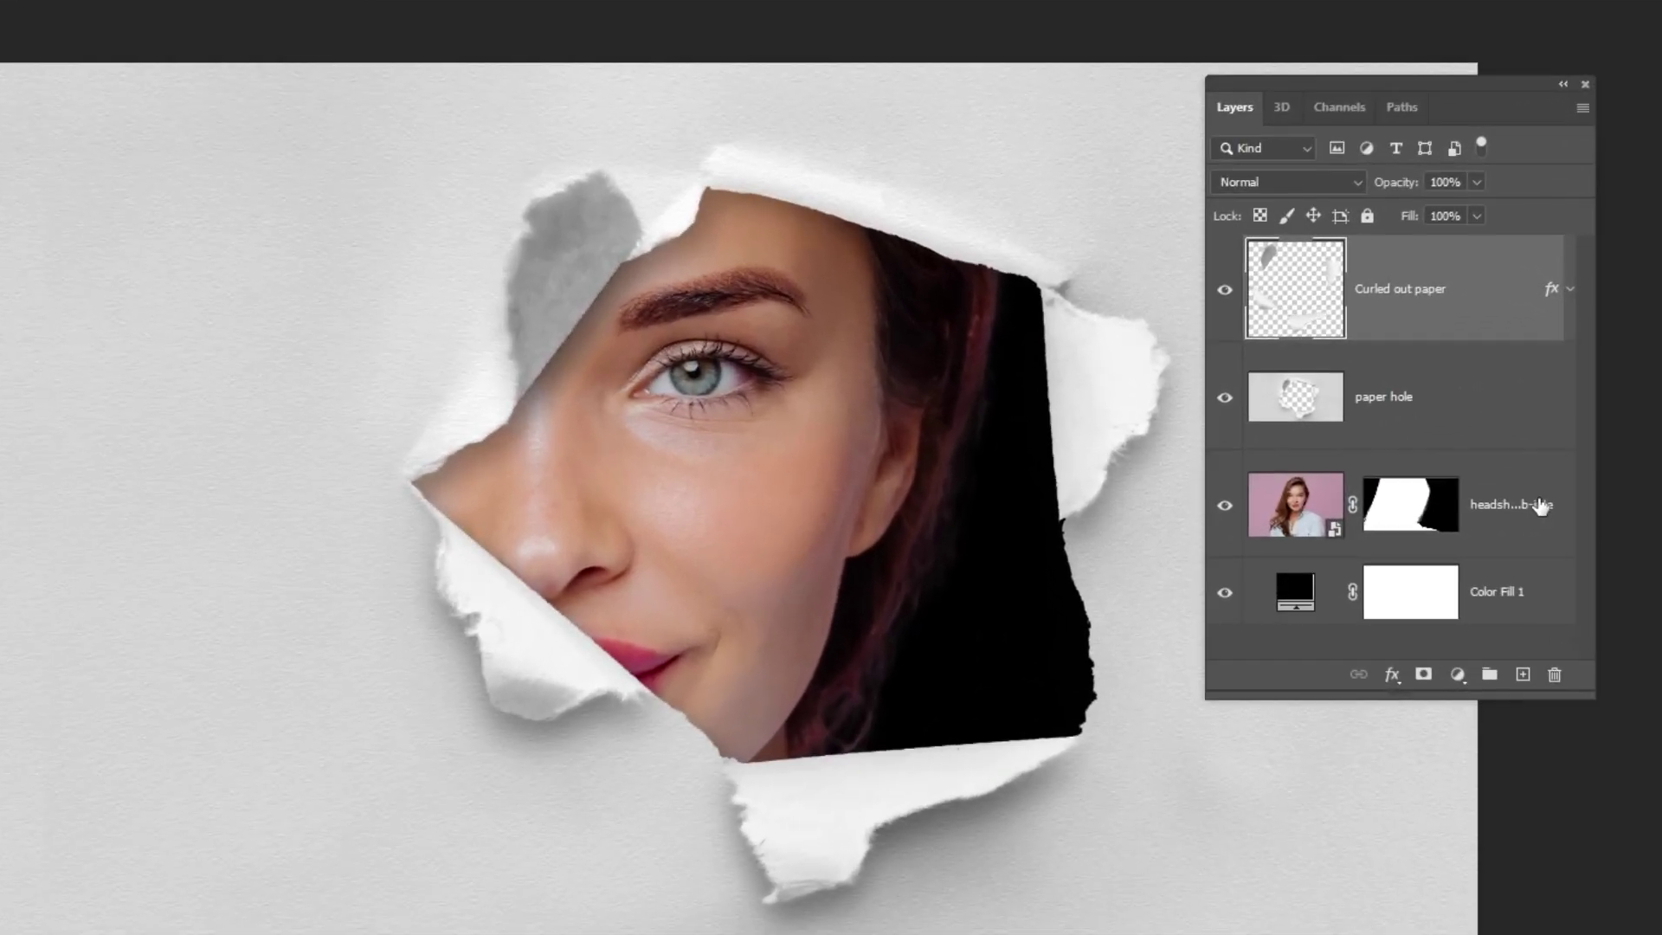
Duplicate the headshot above paper hole, set it to Darken, and clip it to paper hole.
click(1409, 523)
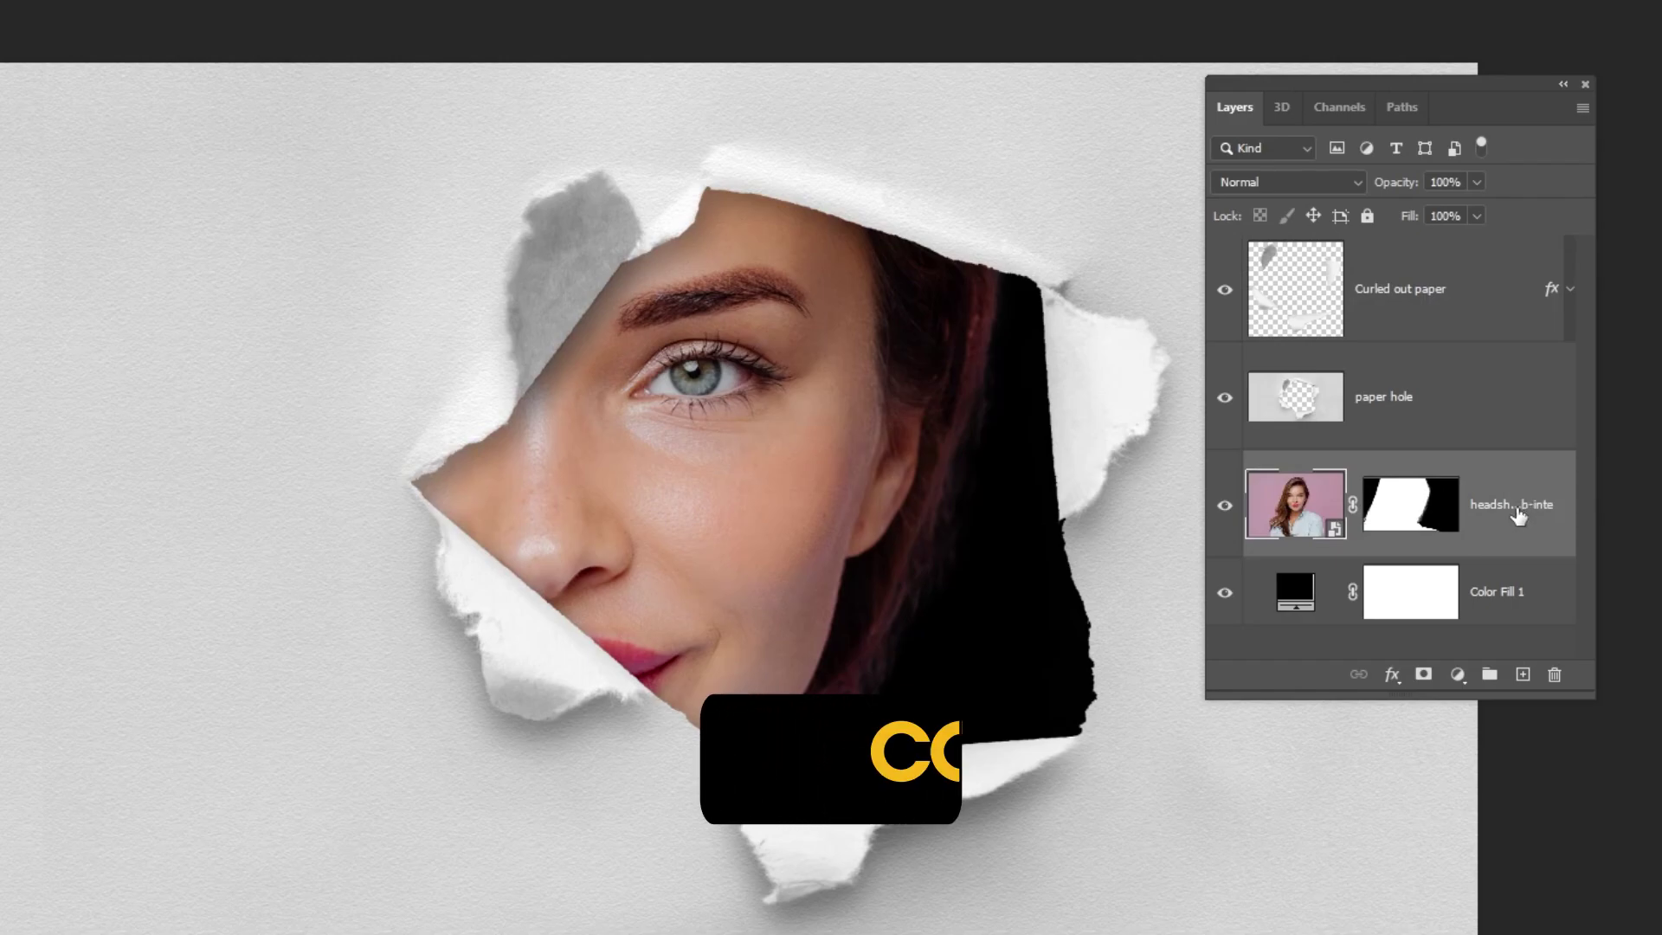
key(ctrl+j)
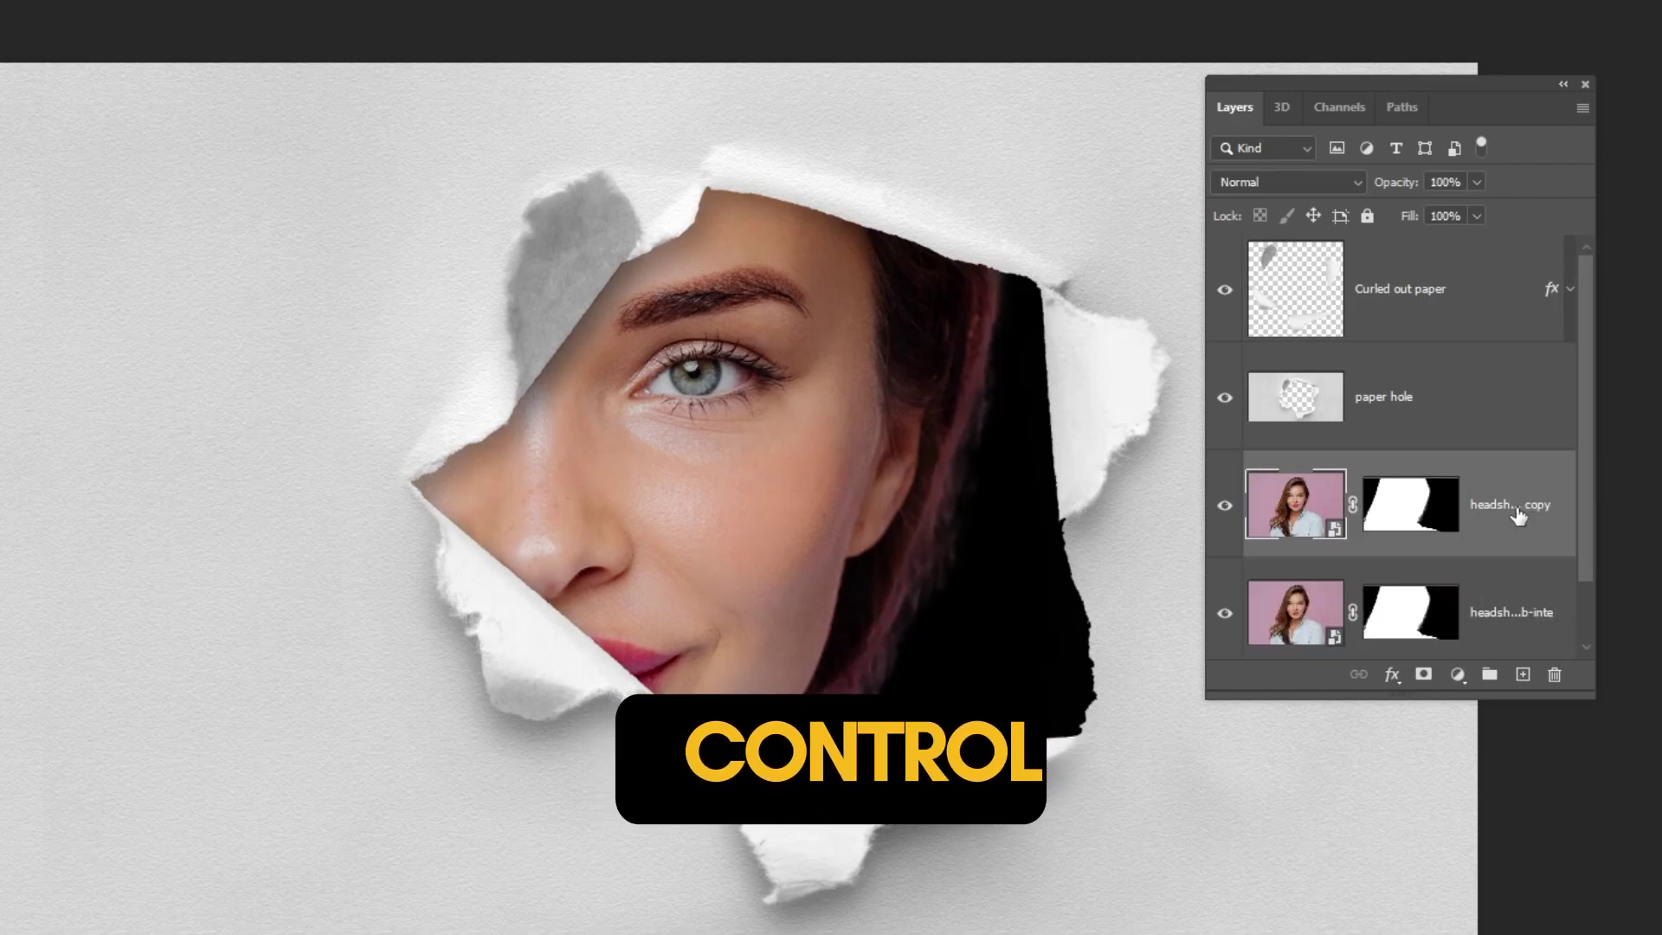
drag(1519, 513, 1521, 389)
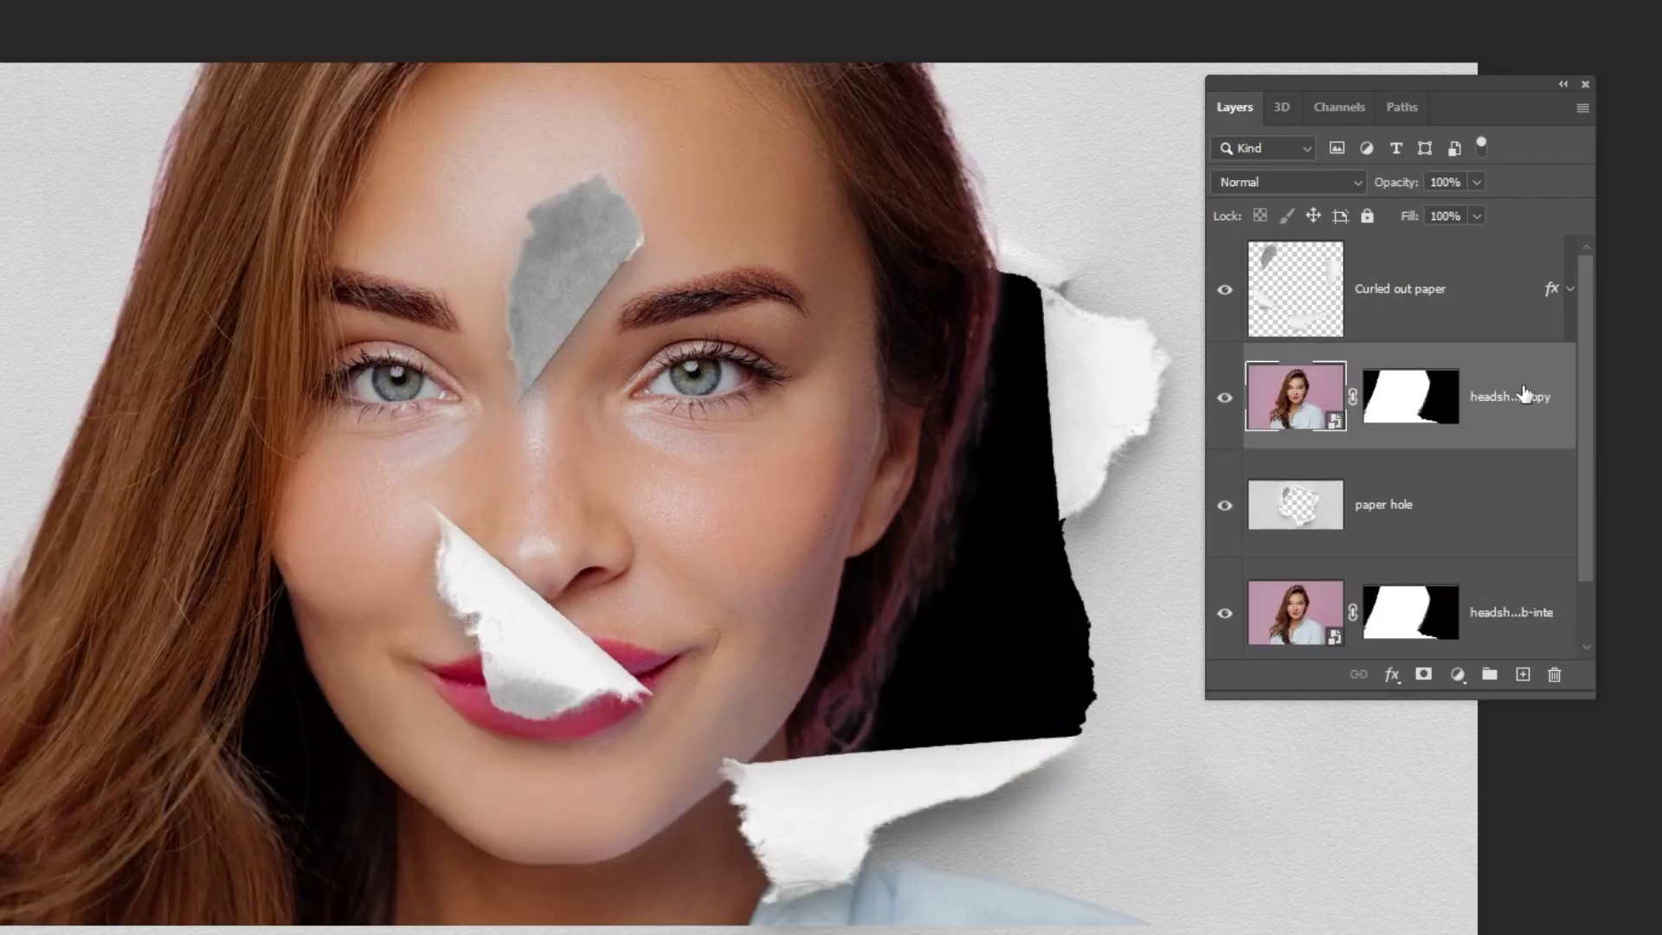
click(1290, 181)
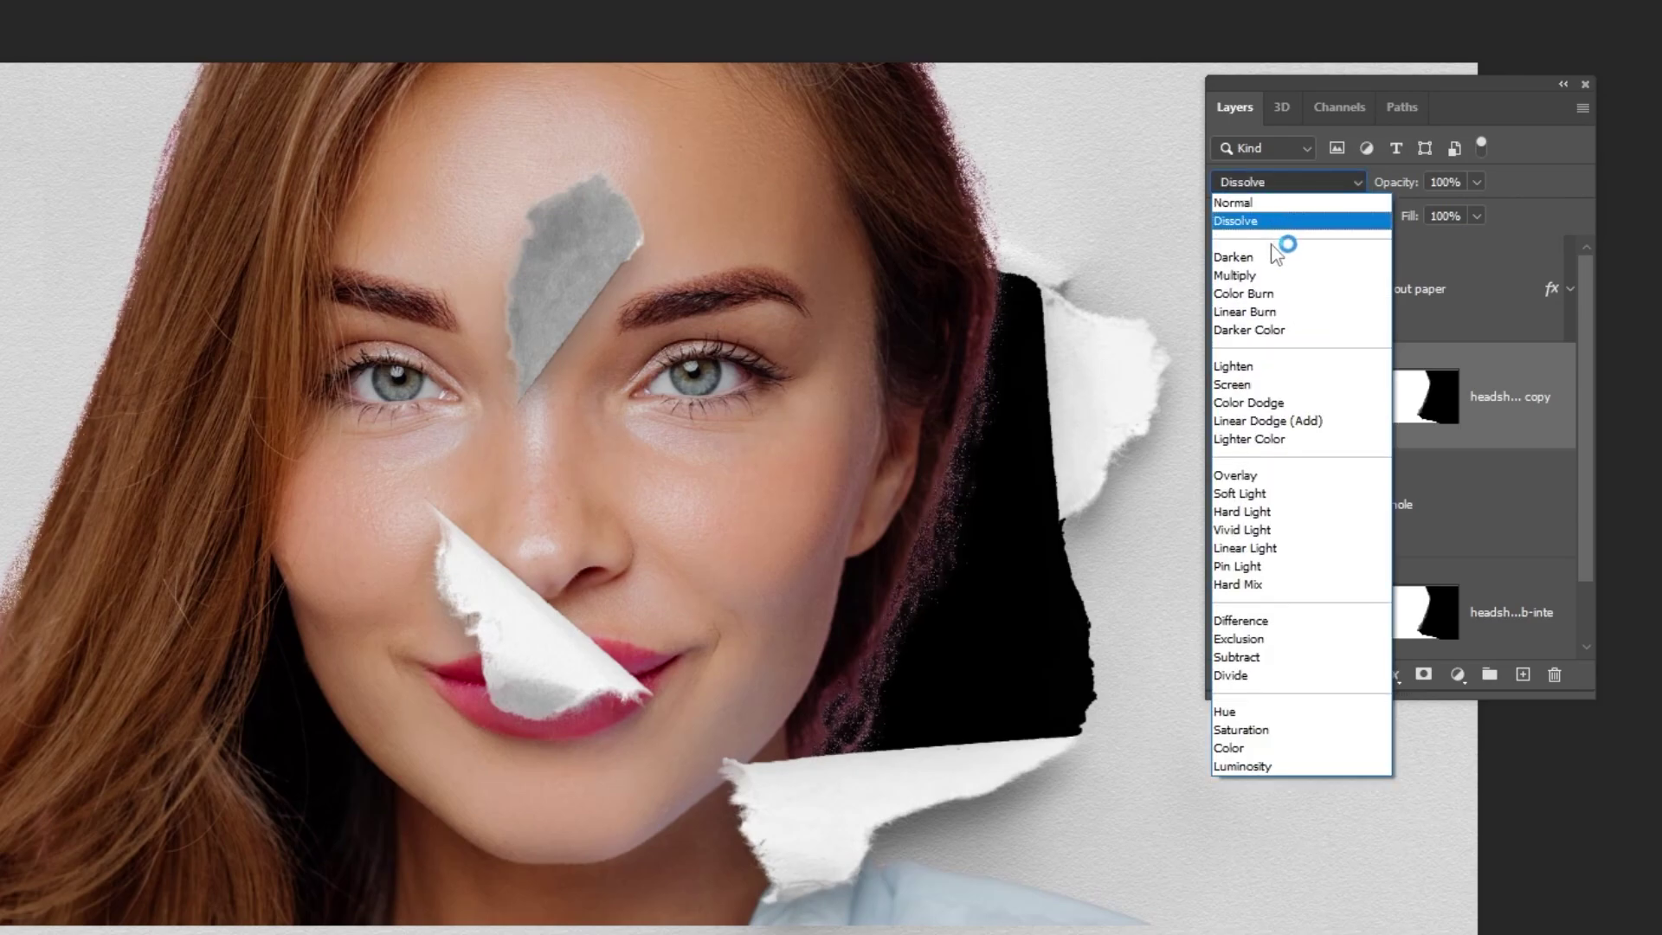
click(1276, 260)
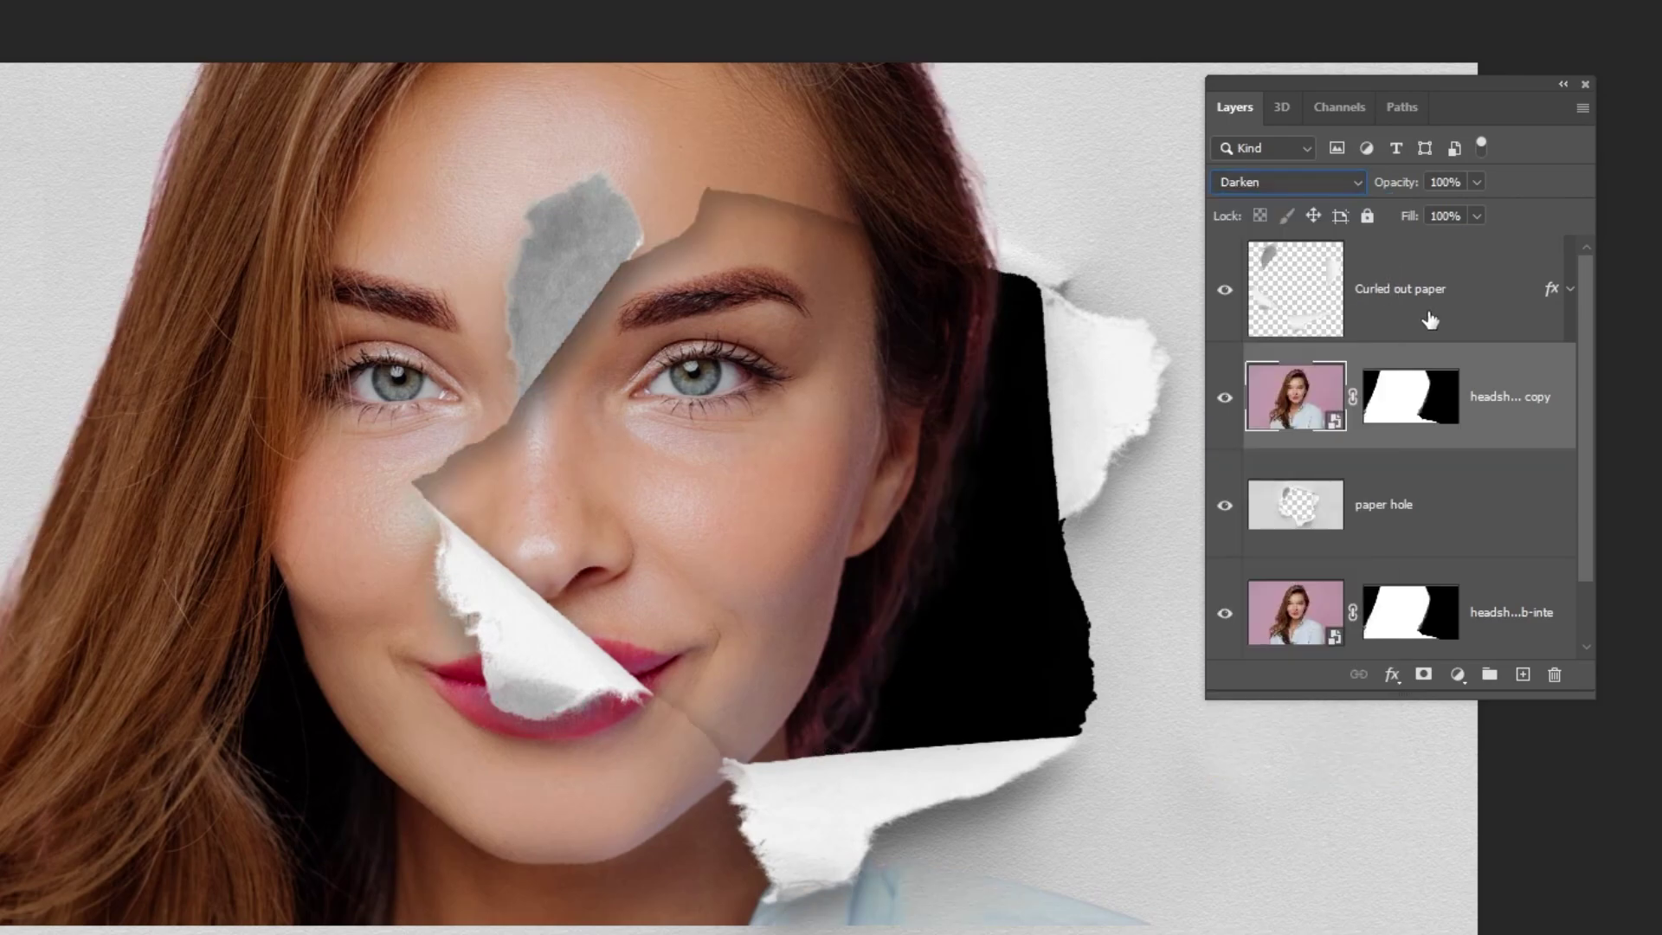
alt+click(1515, 449)
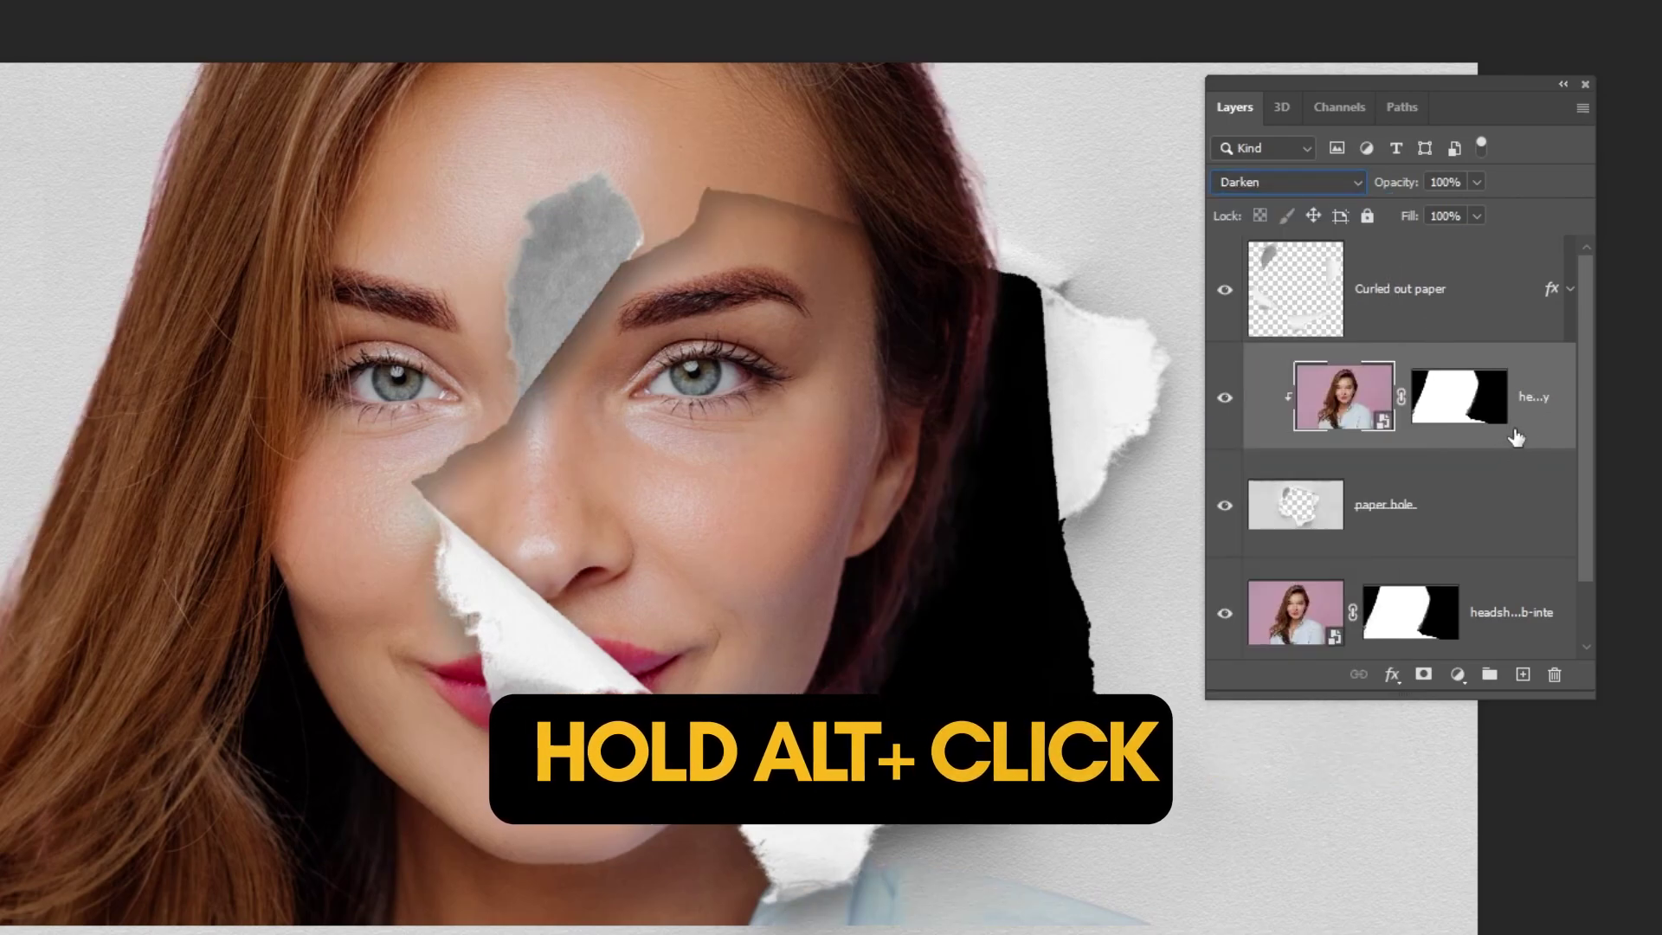
Add a Black & White adjustment clipped to the headshot copy.
click(1458, 674)
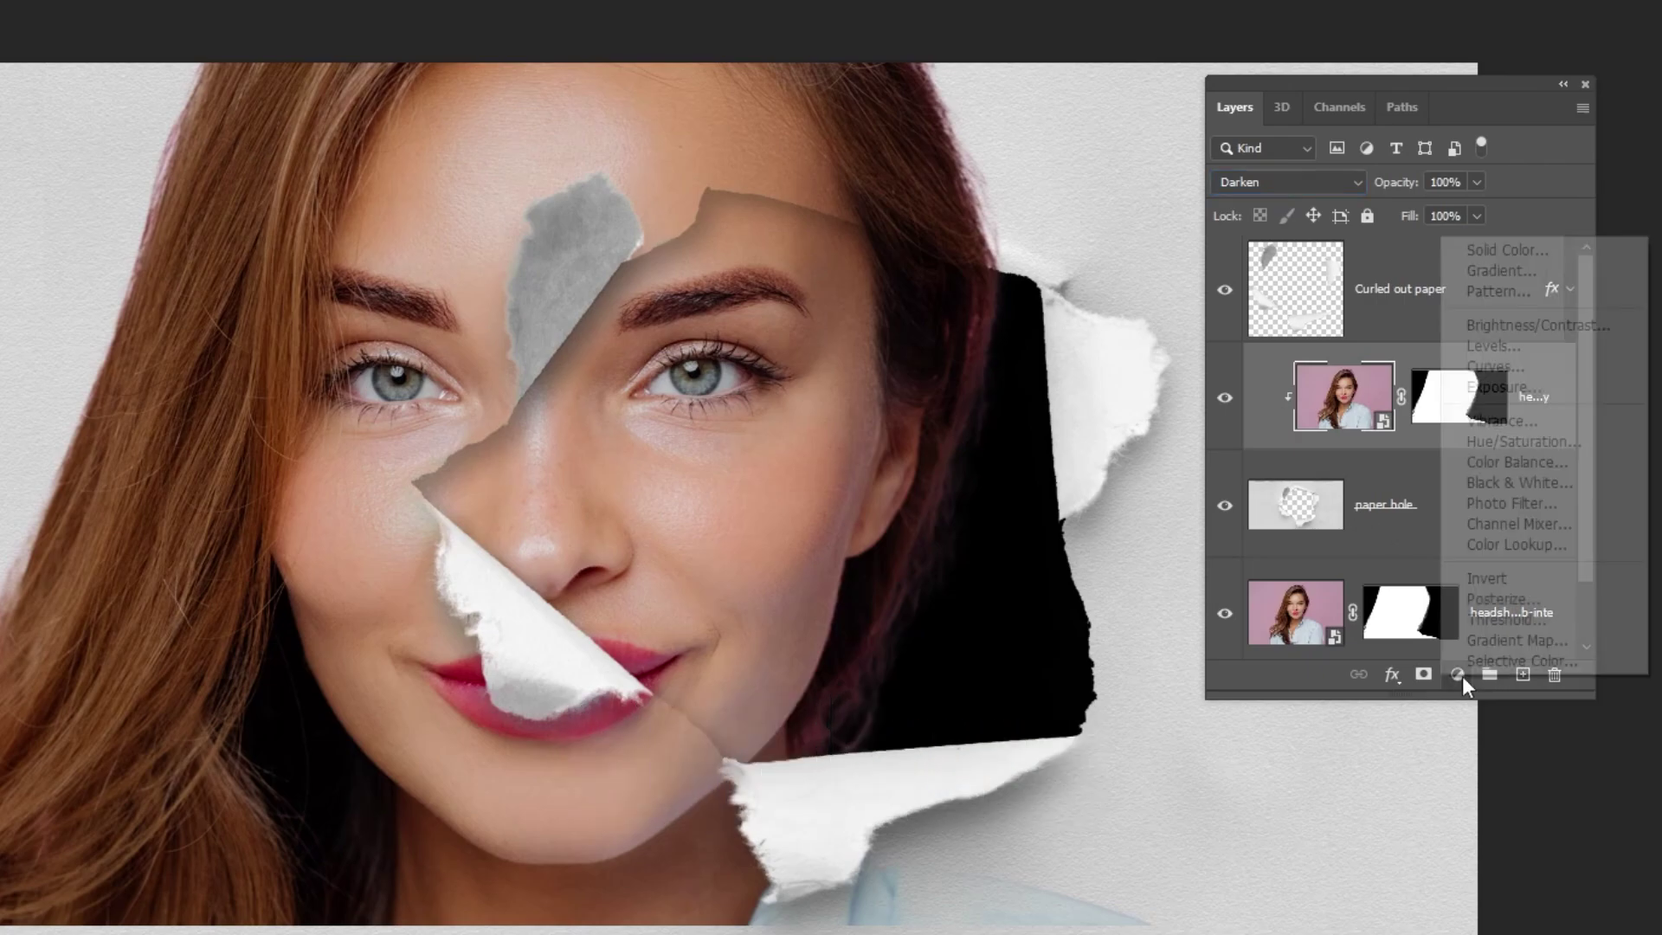
click(1519, 481)
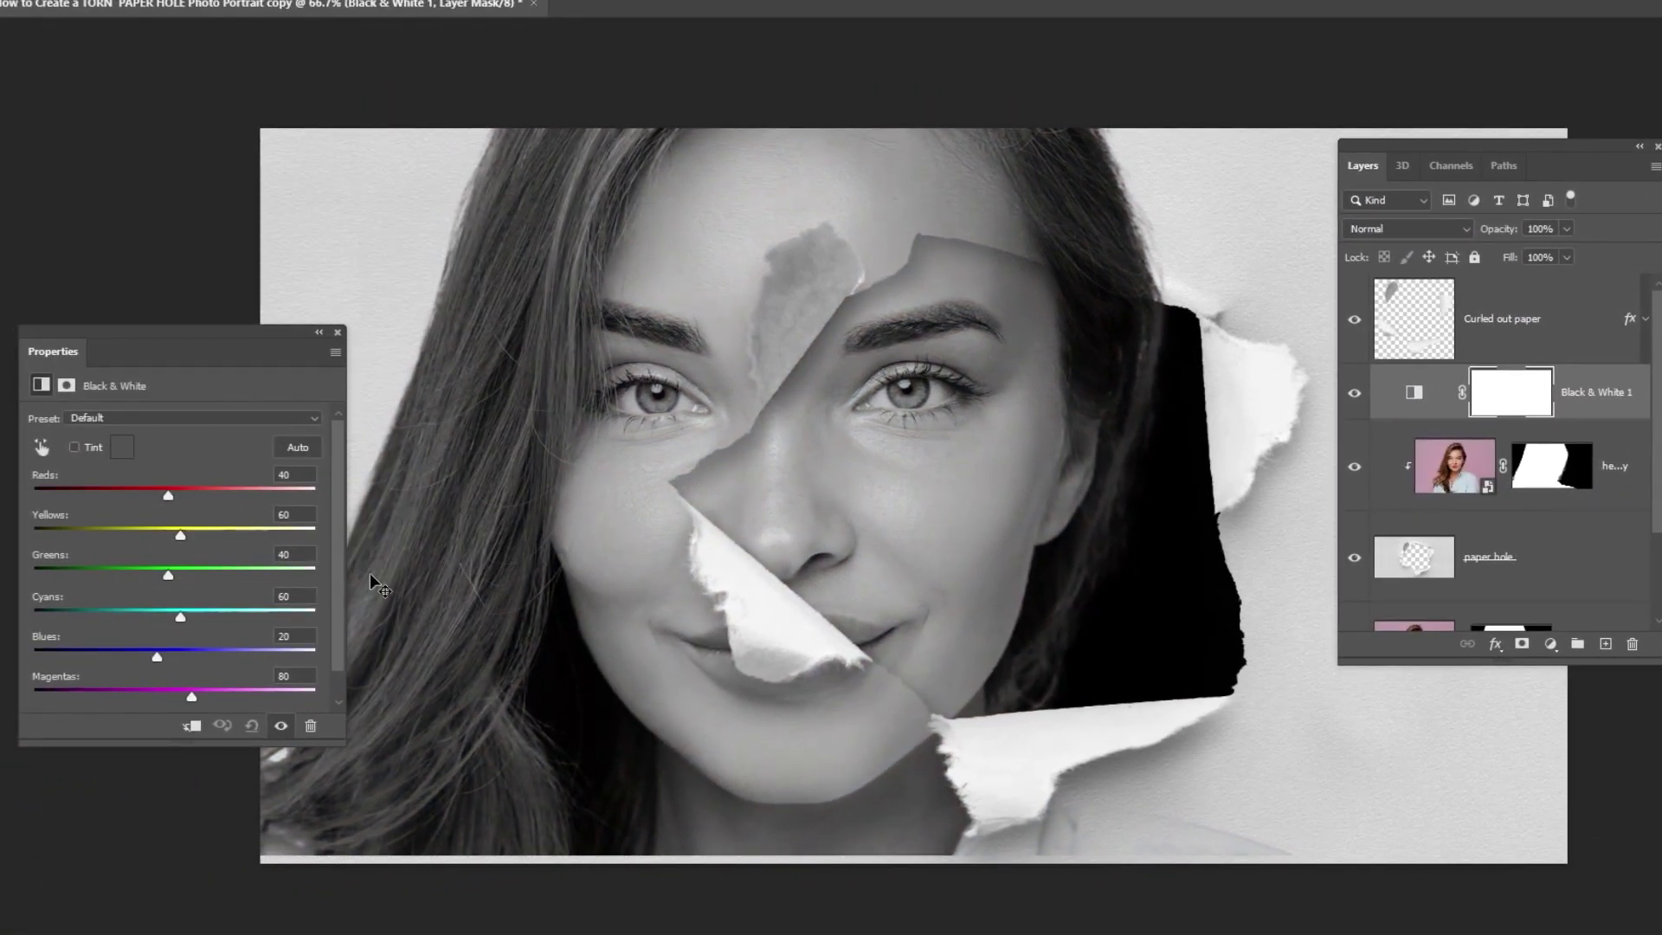
click(192, 726)
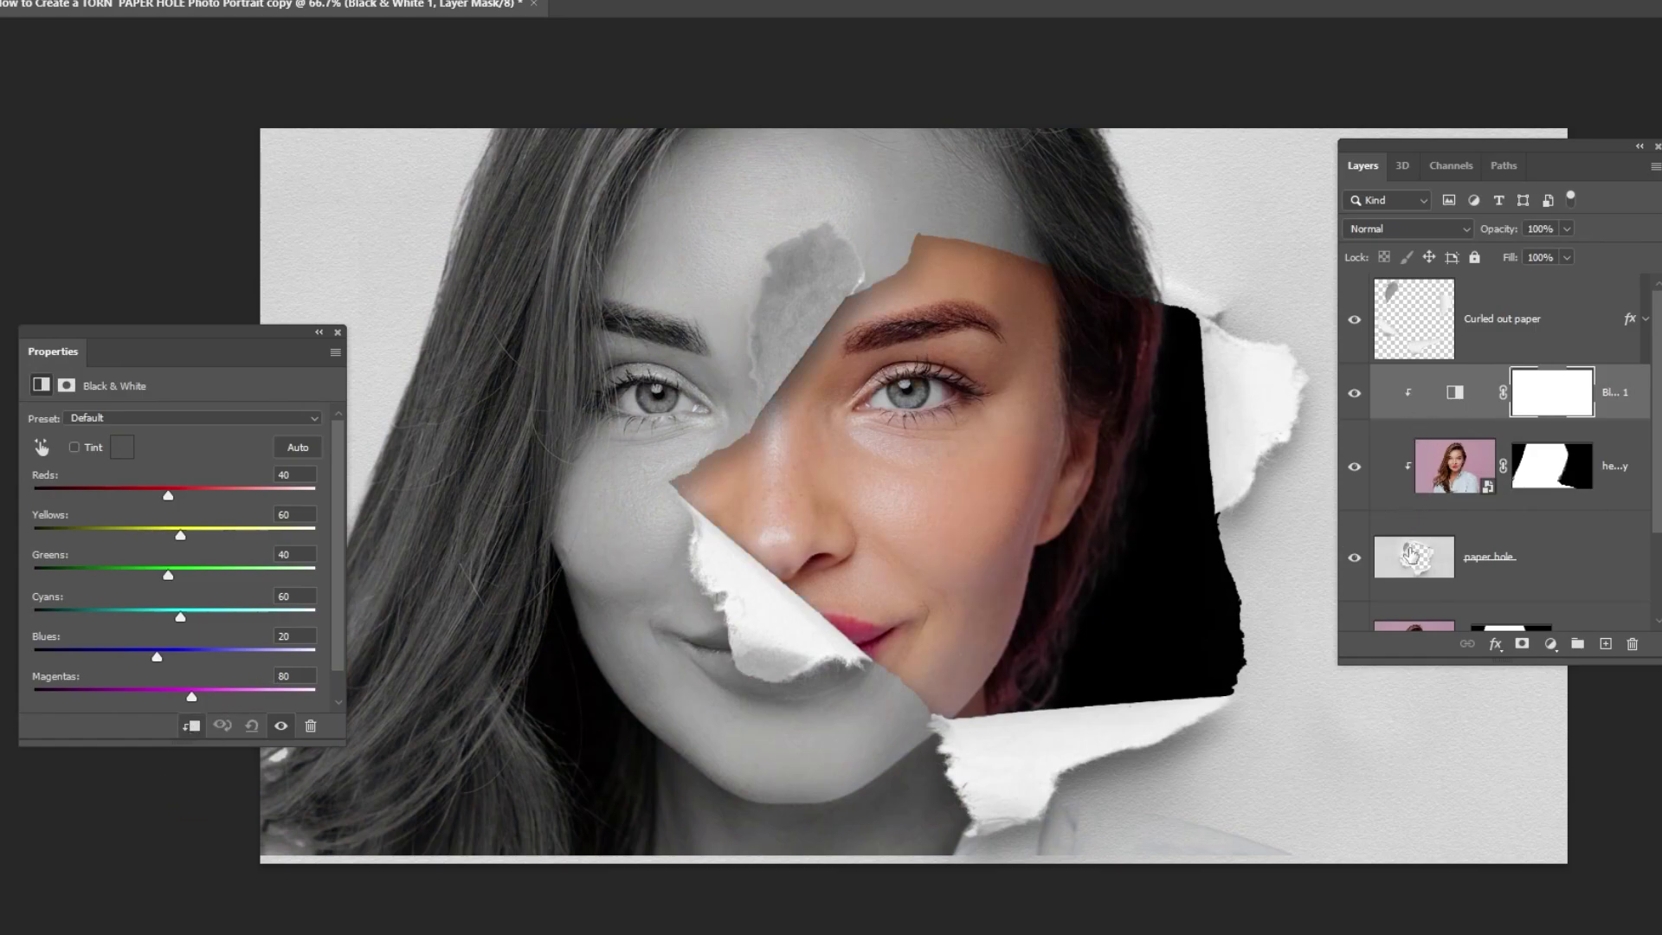
click(341, 336)
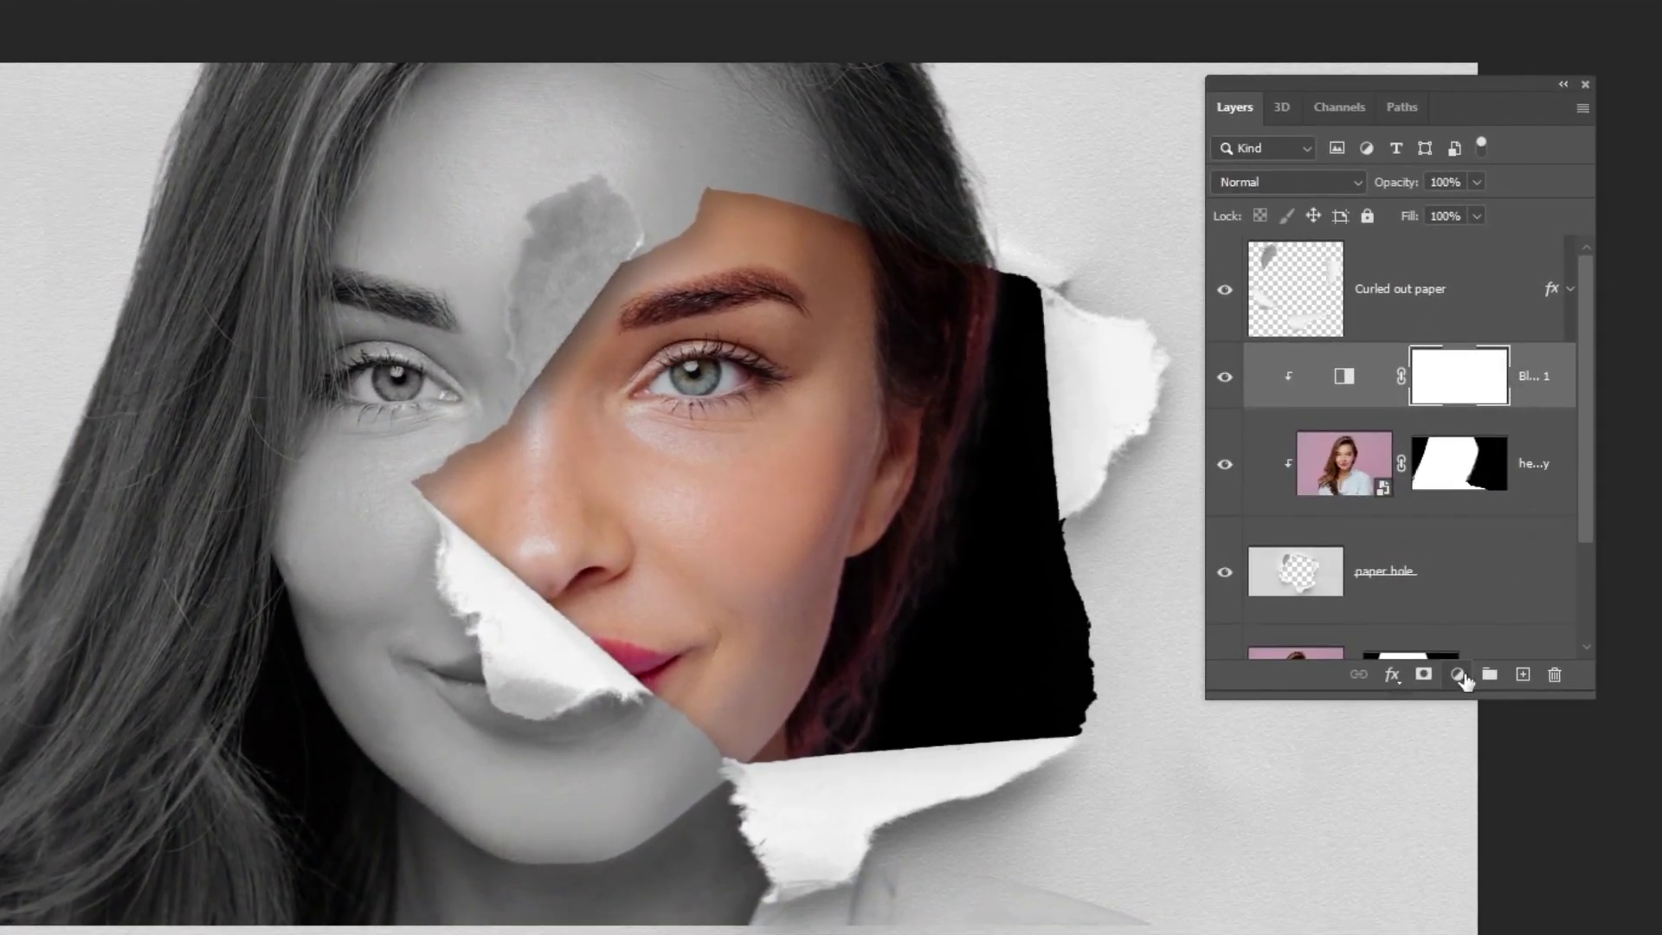
Add a clipped Levels adjustment with black input 29 and white input 220.
click(1459, 676)
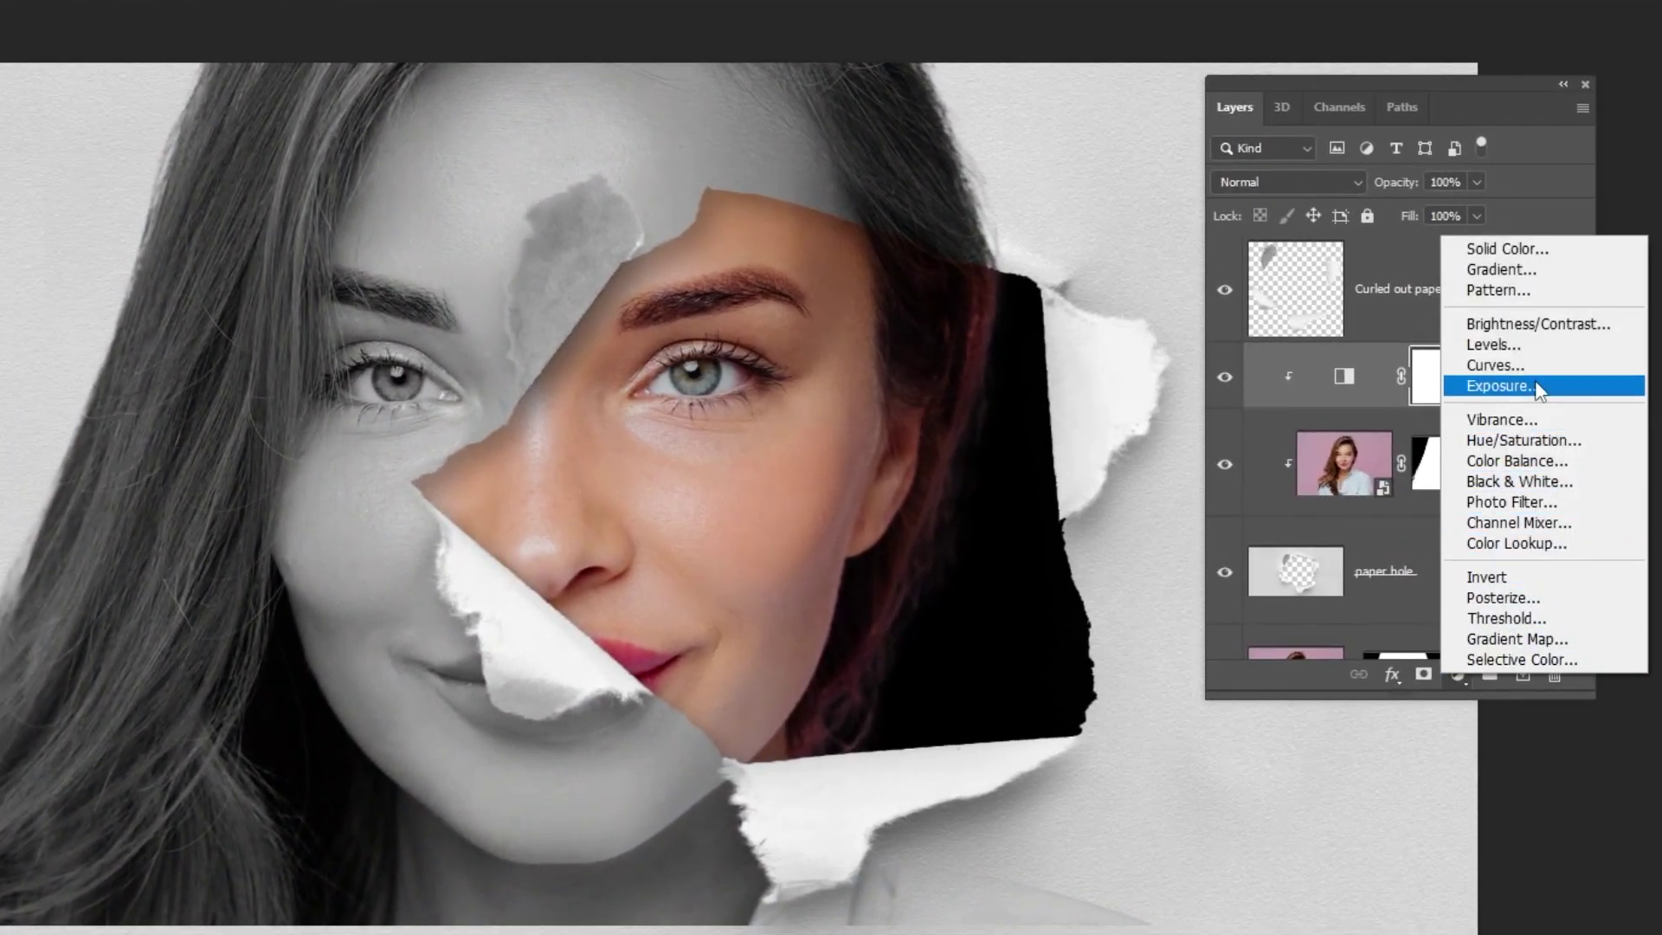
click(1507, 345)
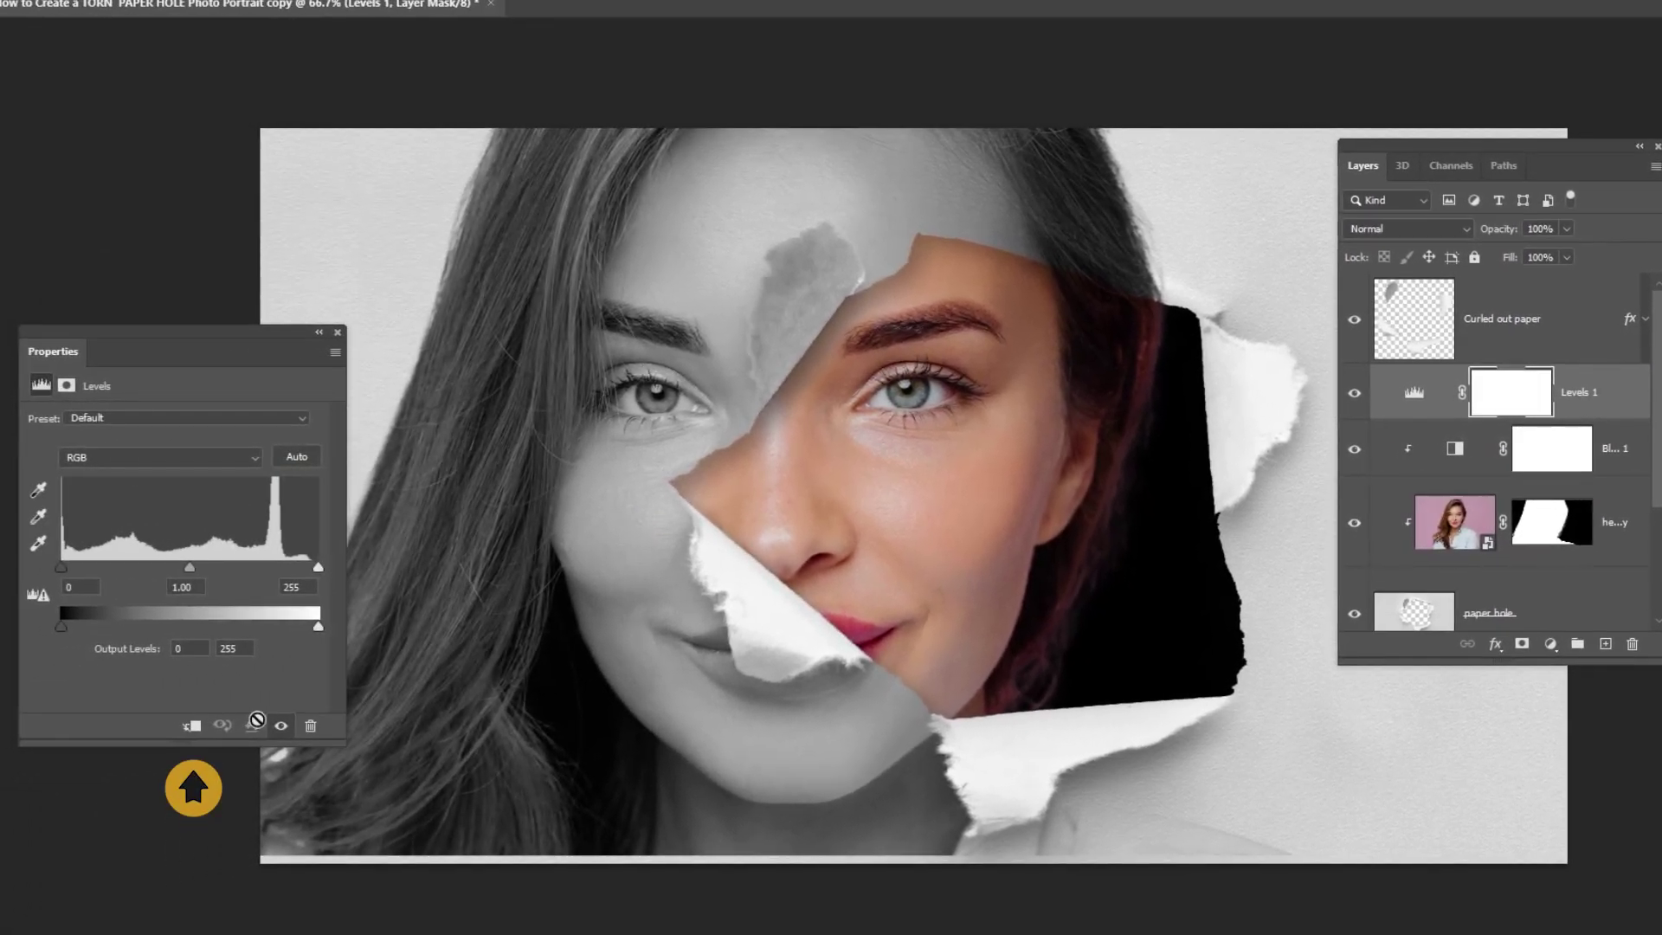
click(192, 725)
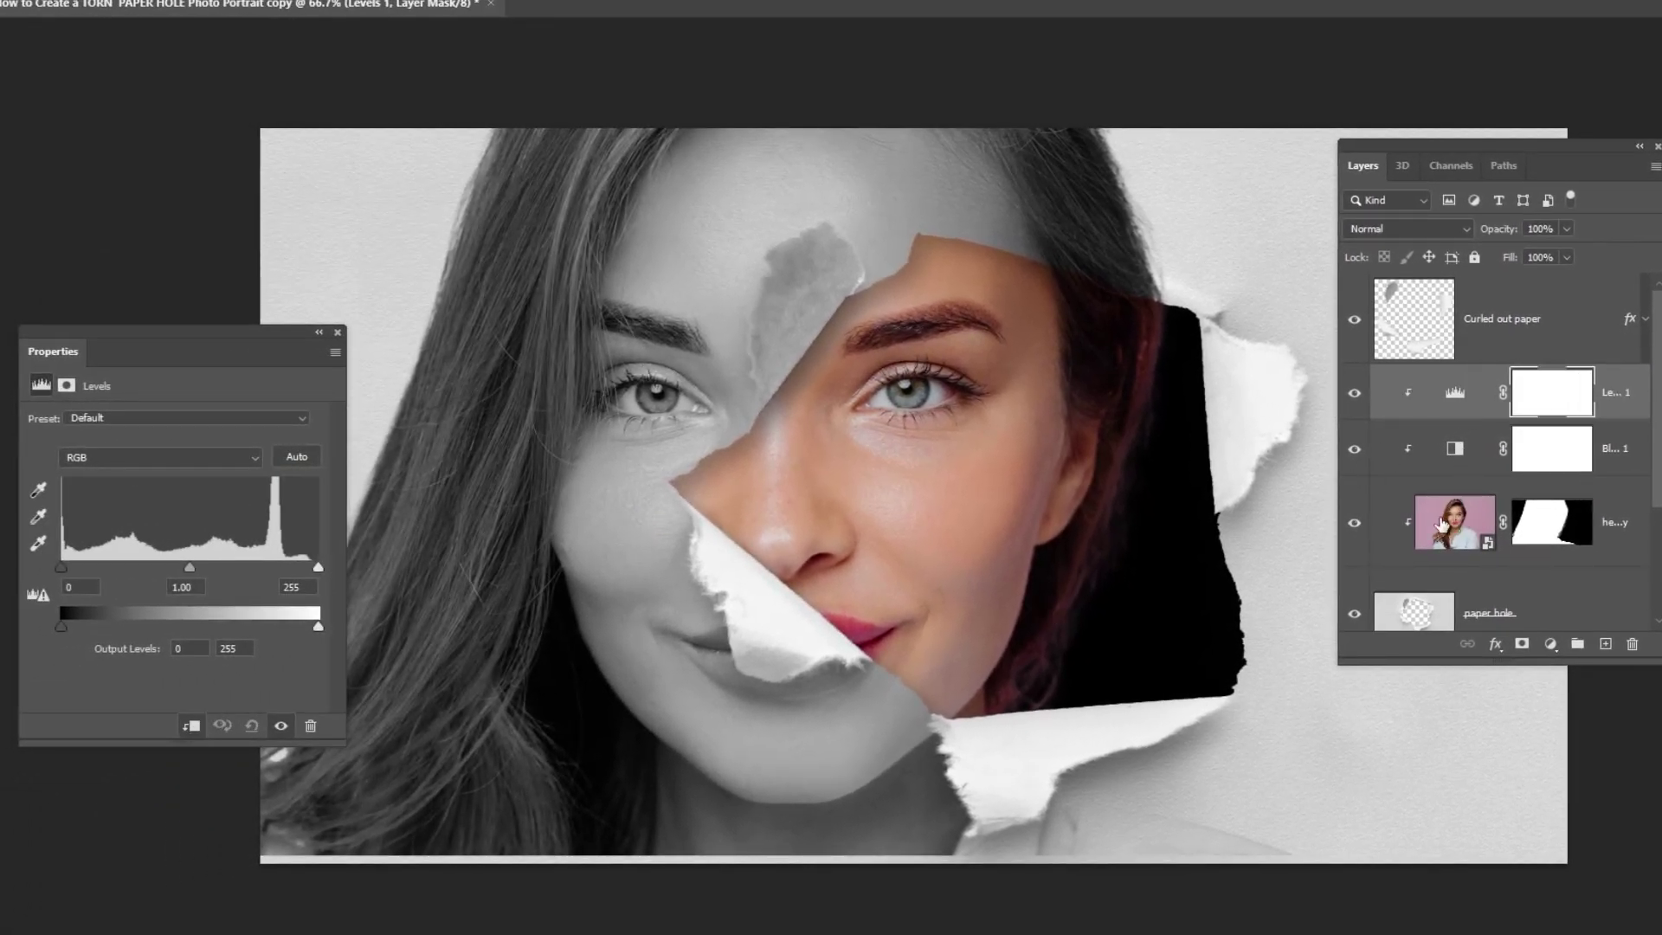
drag(318, 568, 283, 568)
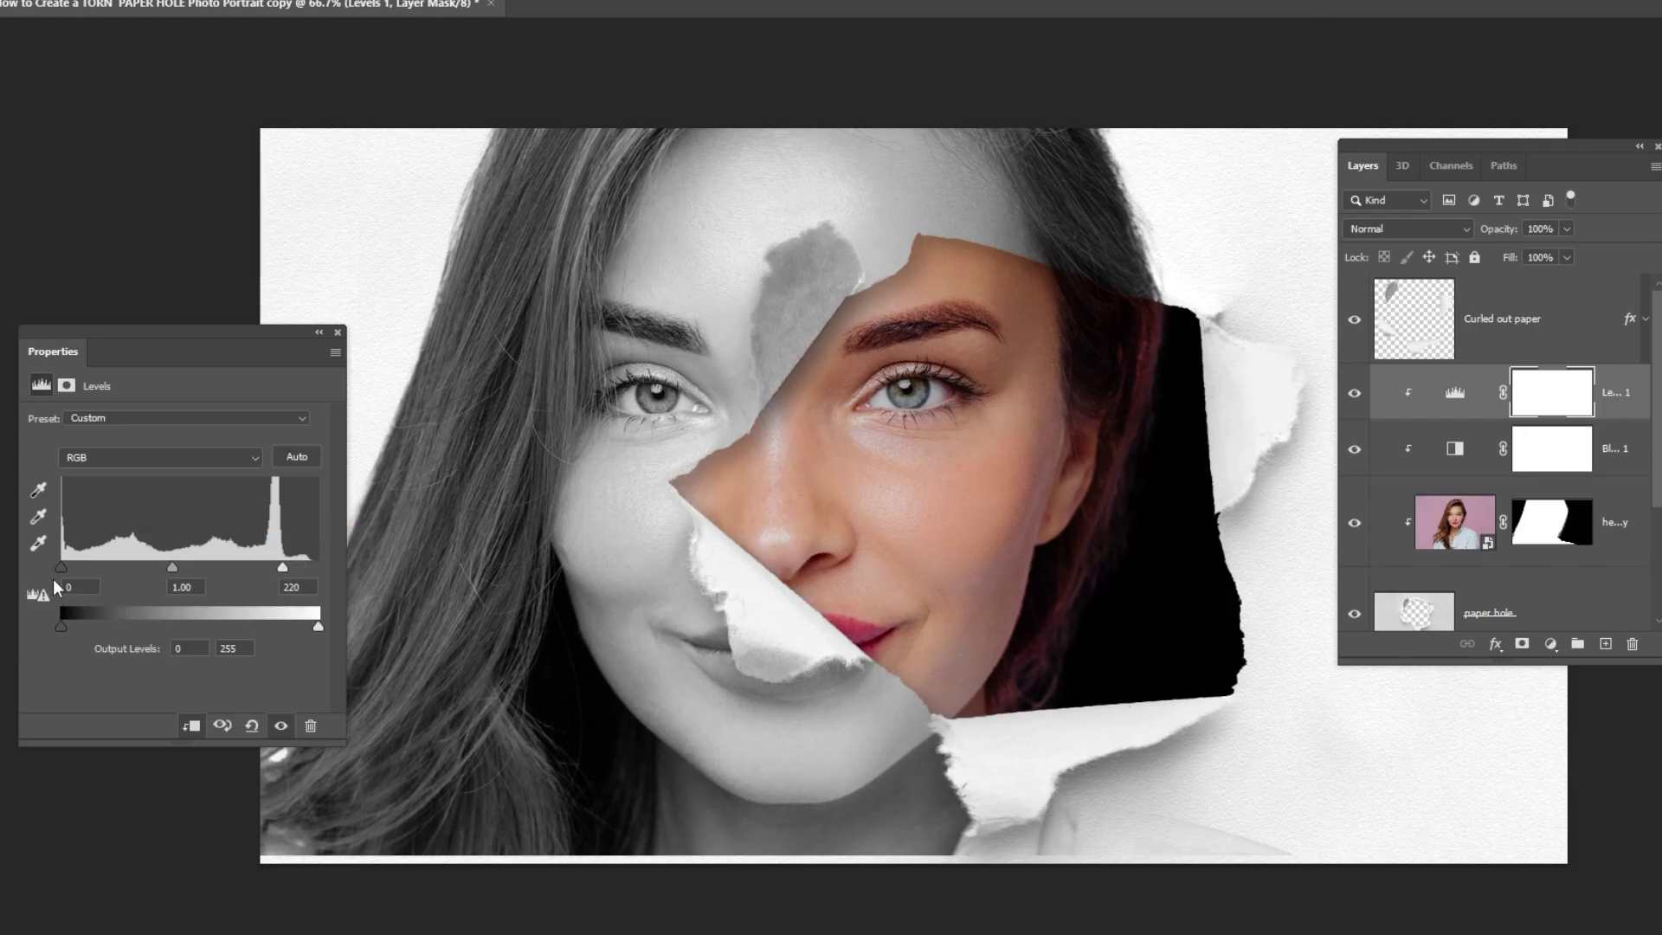
drag(61, 567, 80, 568)
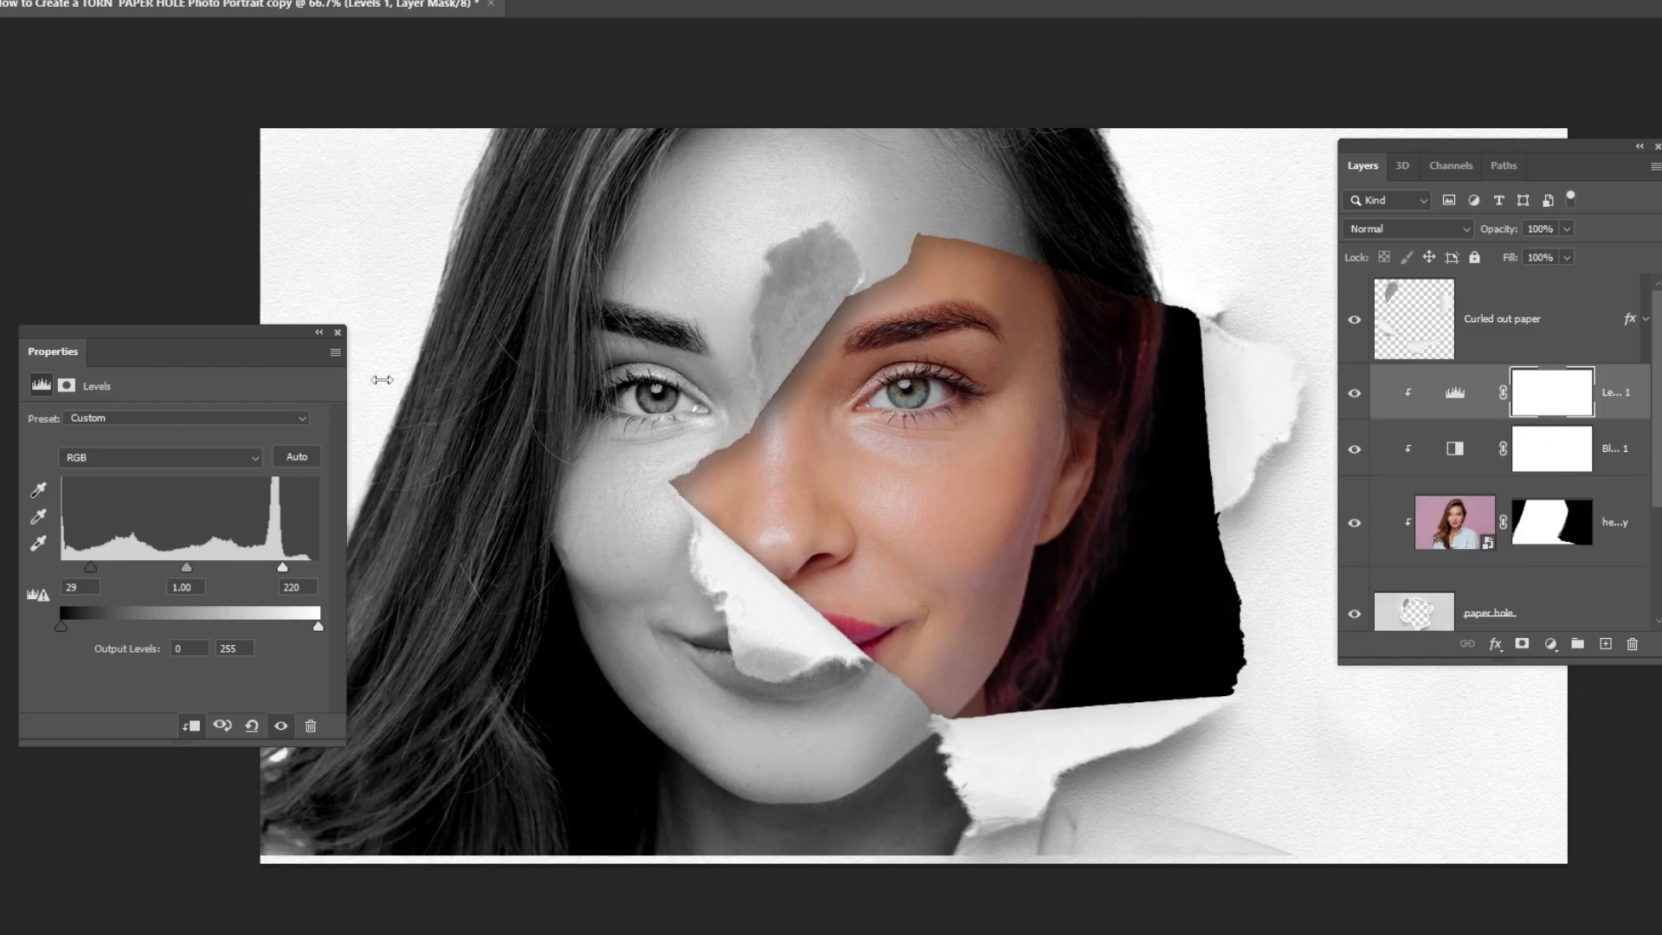
Nudge the colour headshot layer a few pixels to realign the face in the hole.
click(338, 332)
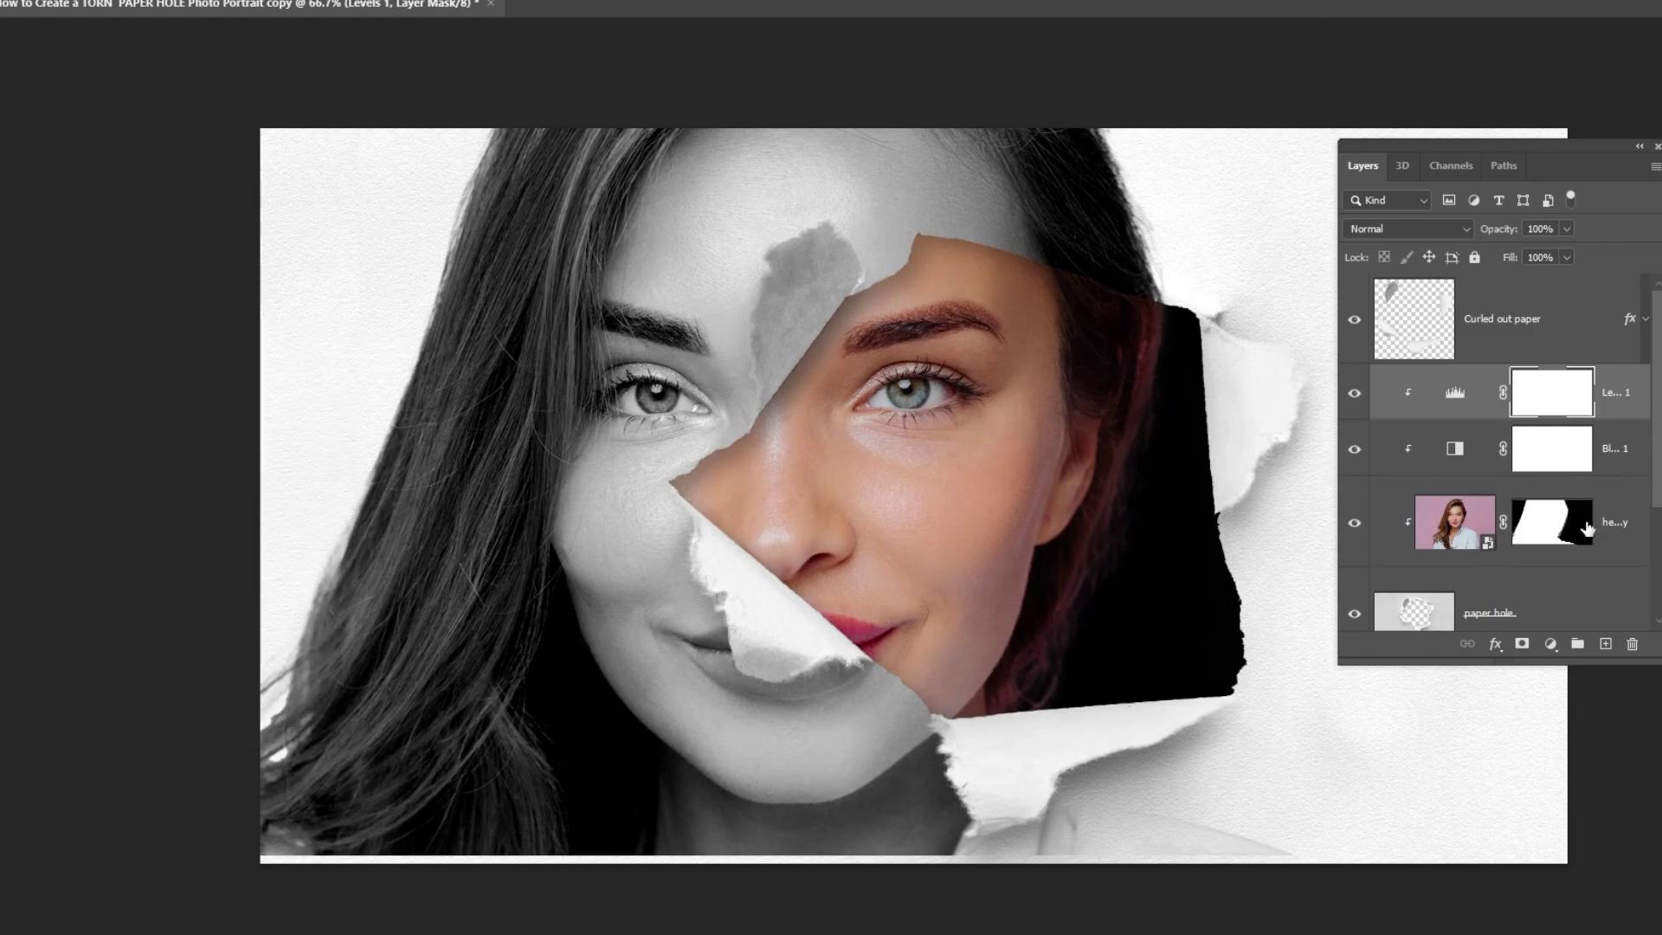
click(1616, 522)
scroll(1493, 455, down, 3)
drag(1018, 606, 1021, 623)
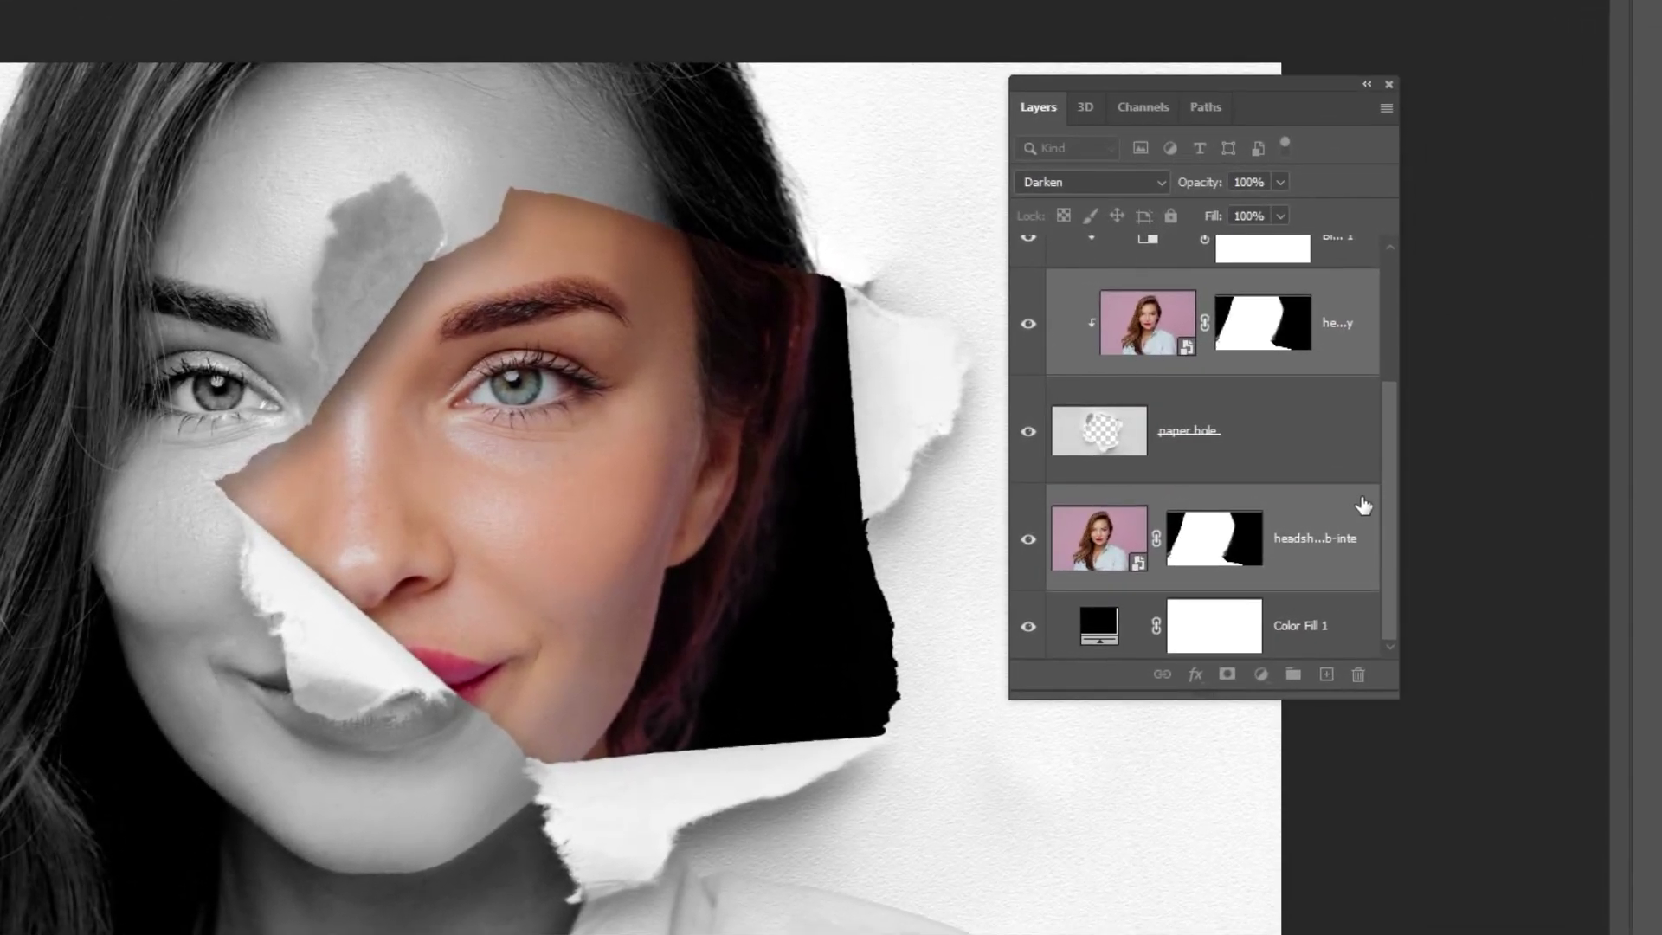
scroll(1361, 504, up, 3)
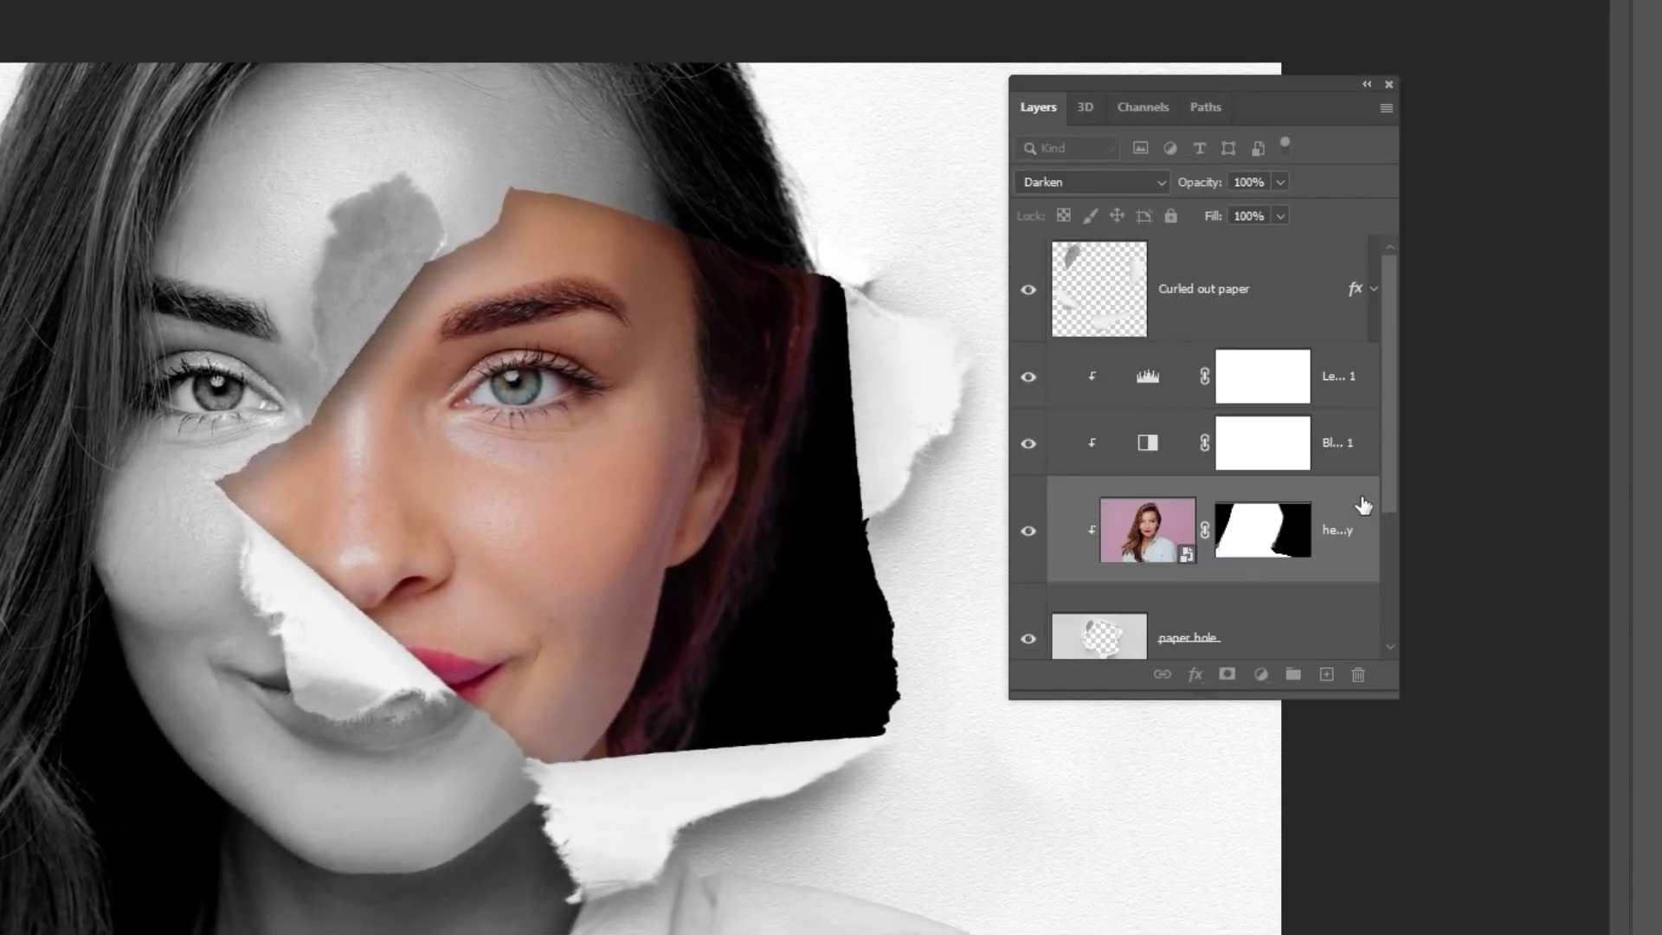
Add a white Solid Color fill layer above Curled out paper.
click(1246, 312)
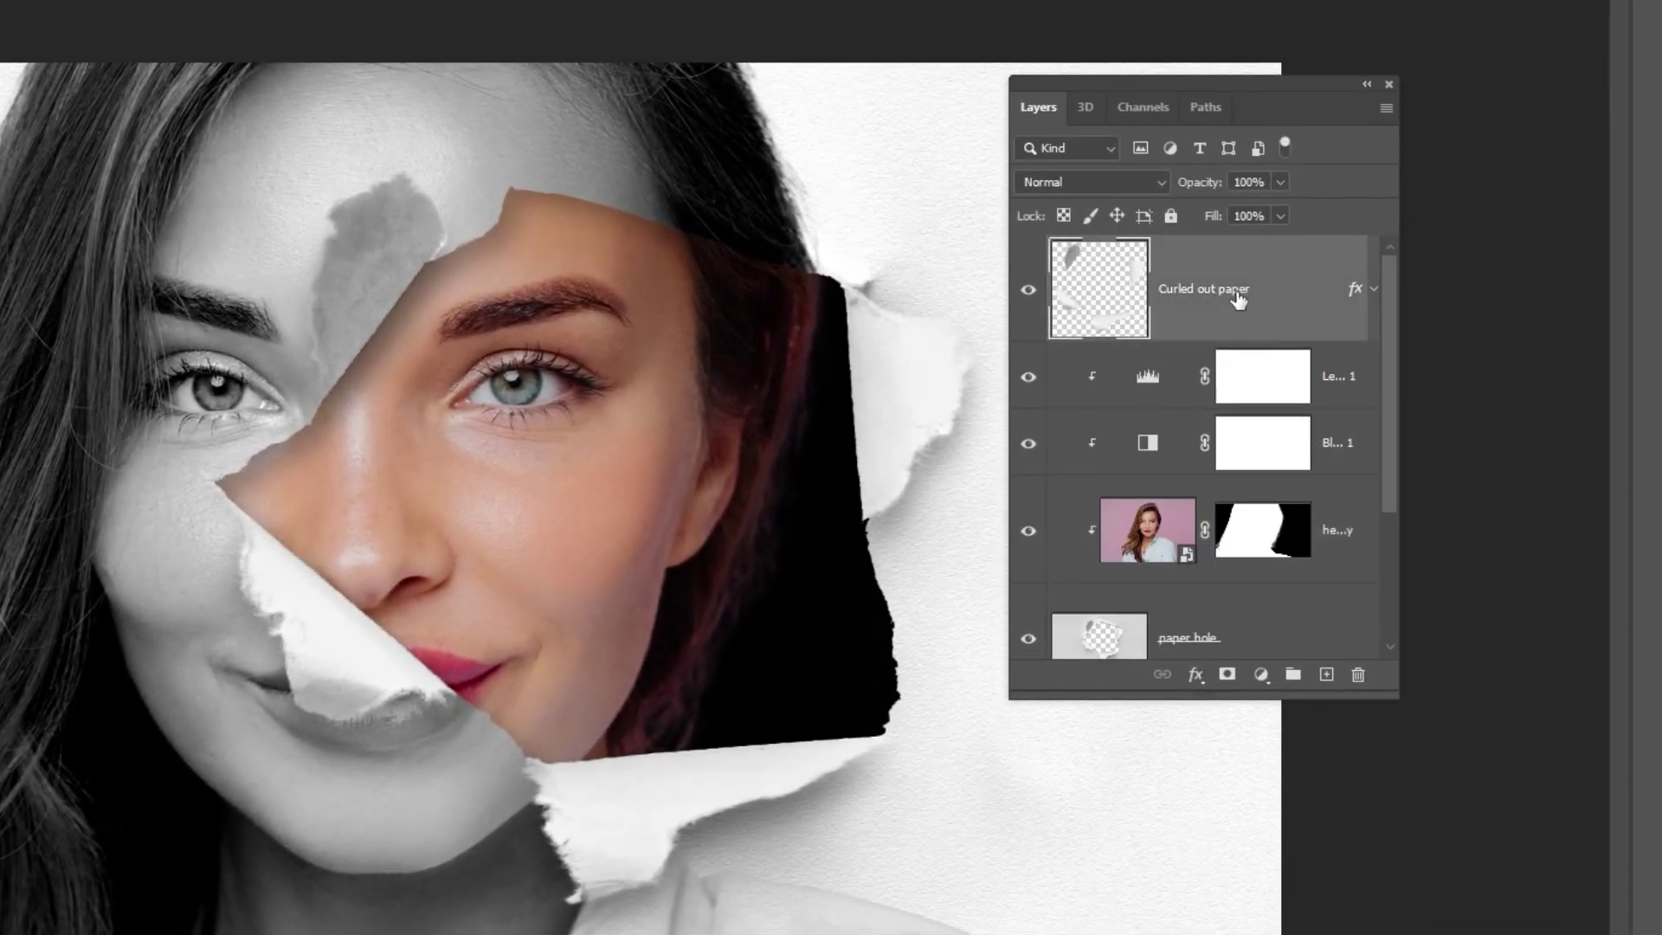
click(1262, 674)
click(1323, 244)
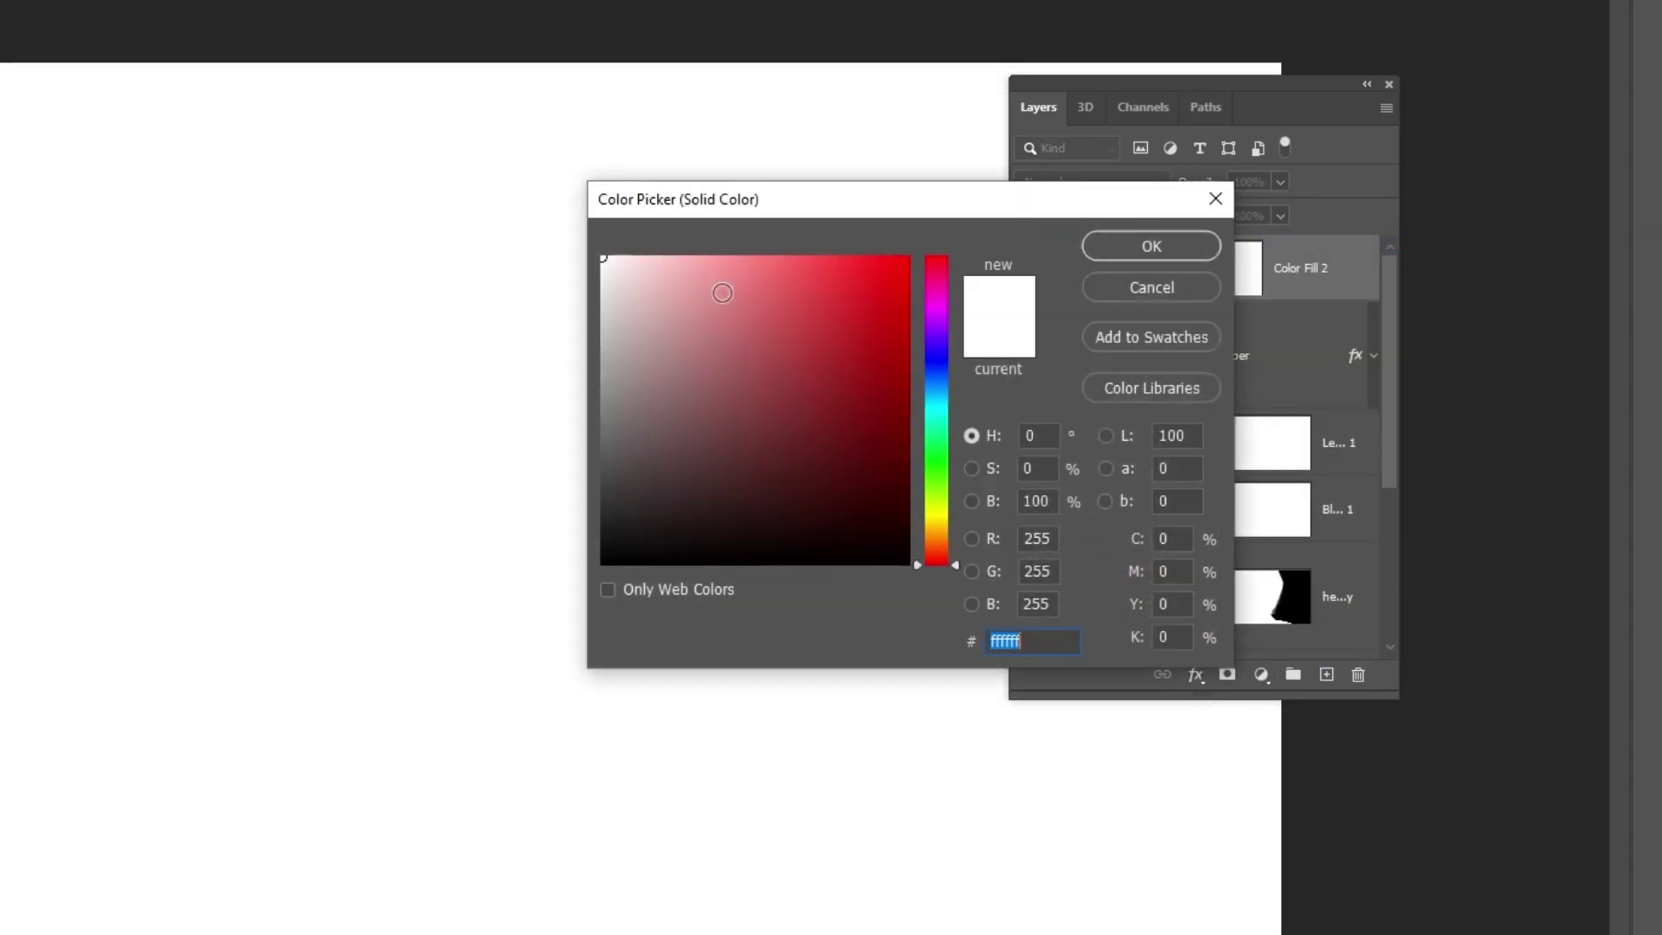
click(1129, 243)
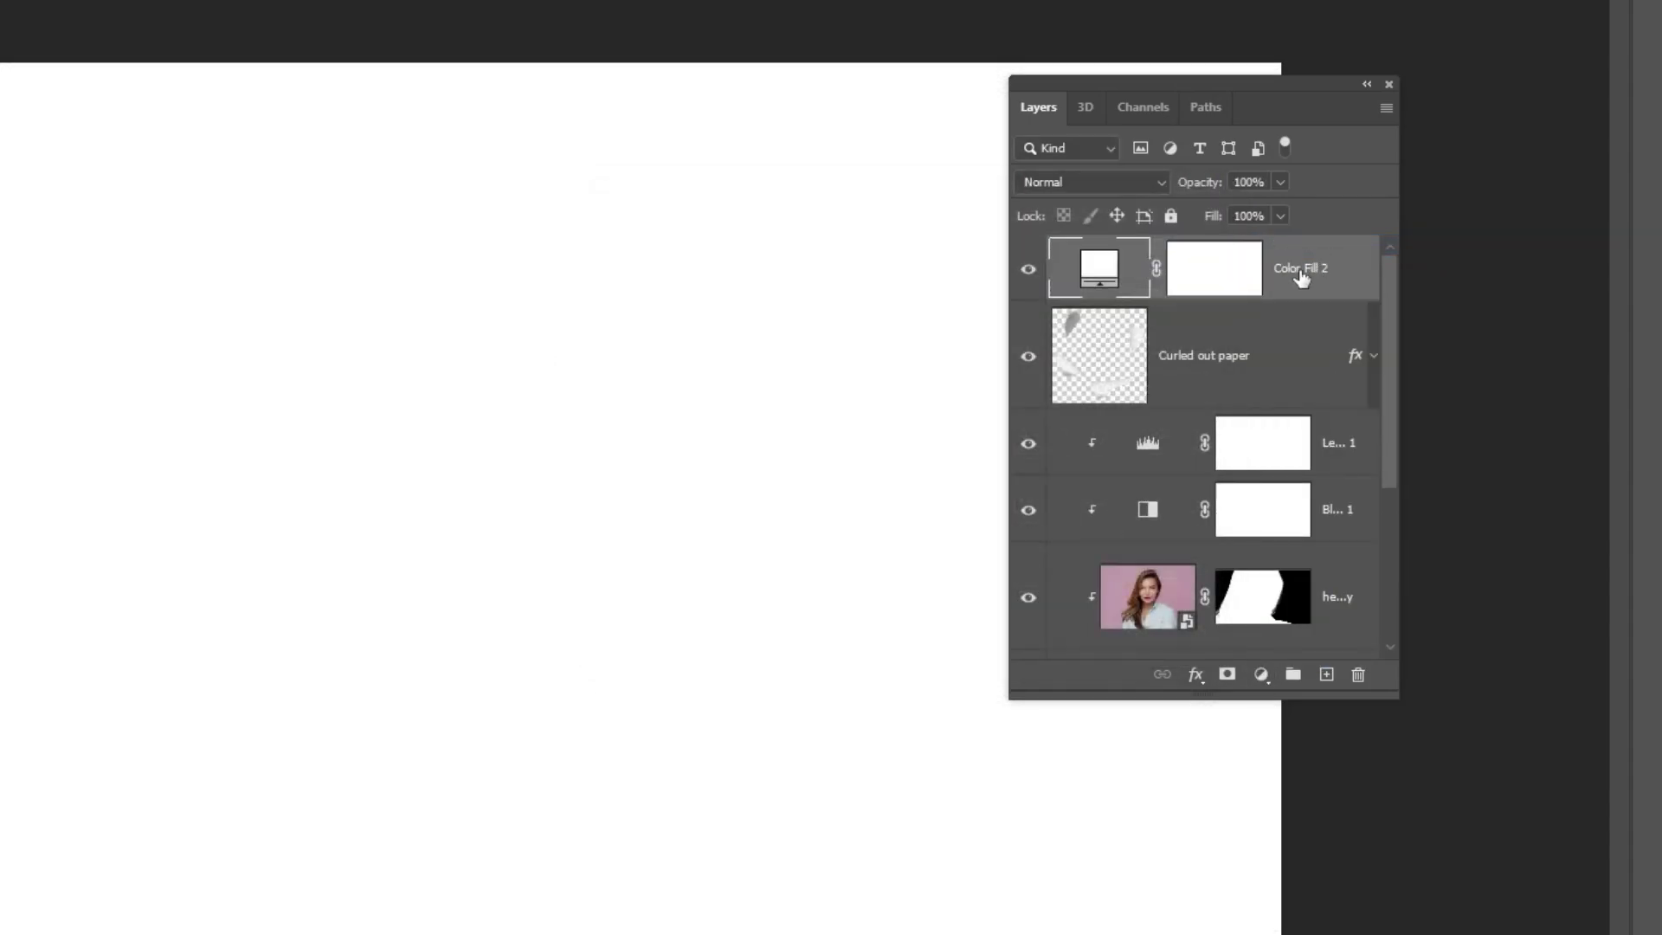
Convert Color Fill 2 to a smart object and set its blend mode to Linear Burn.
right_click(1306, 278)
click(1373, 395)
click(1081, 182)
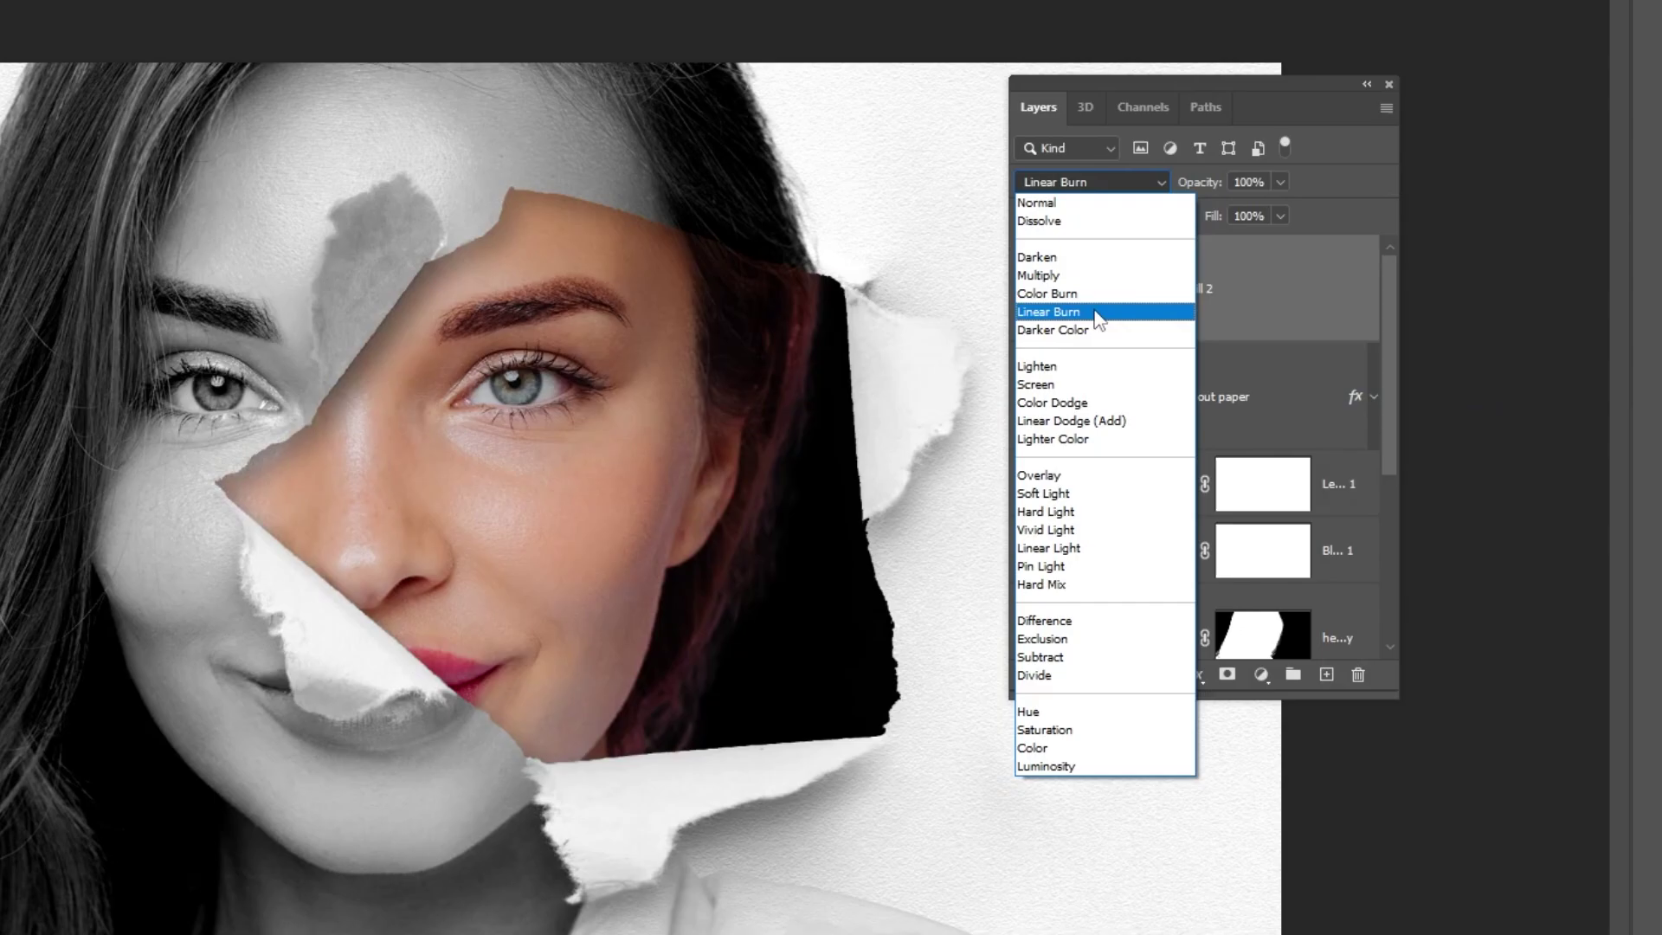
click(1097, 312)
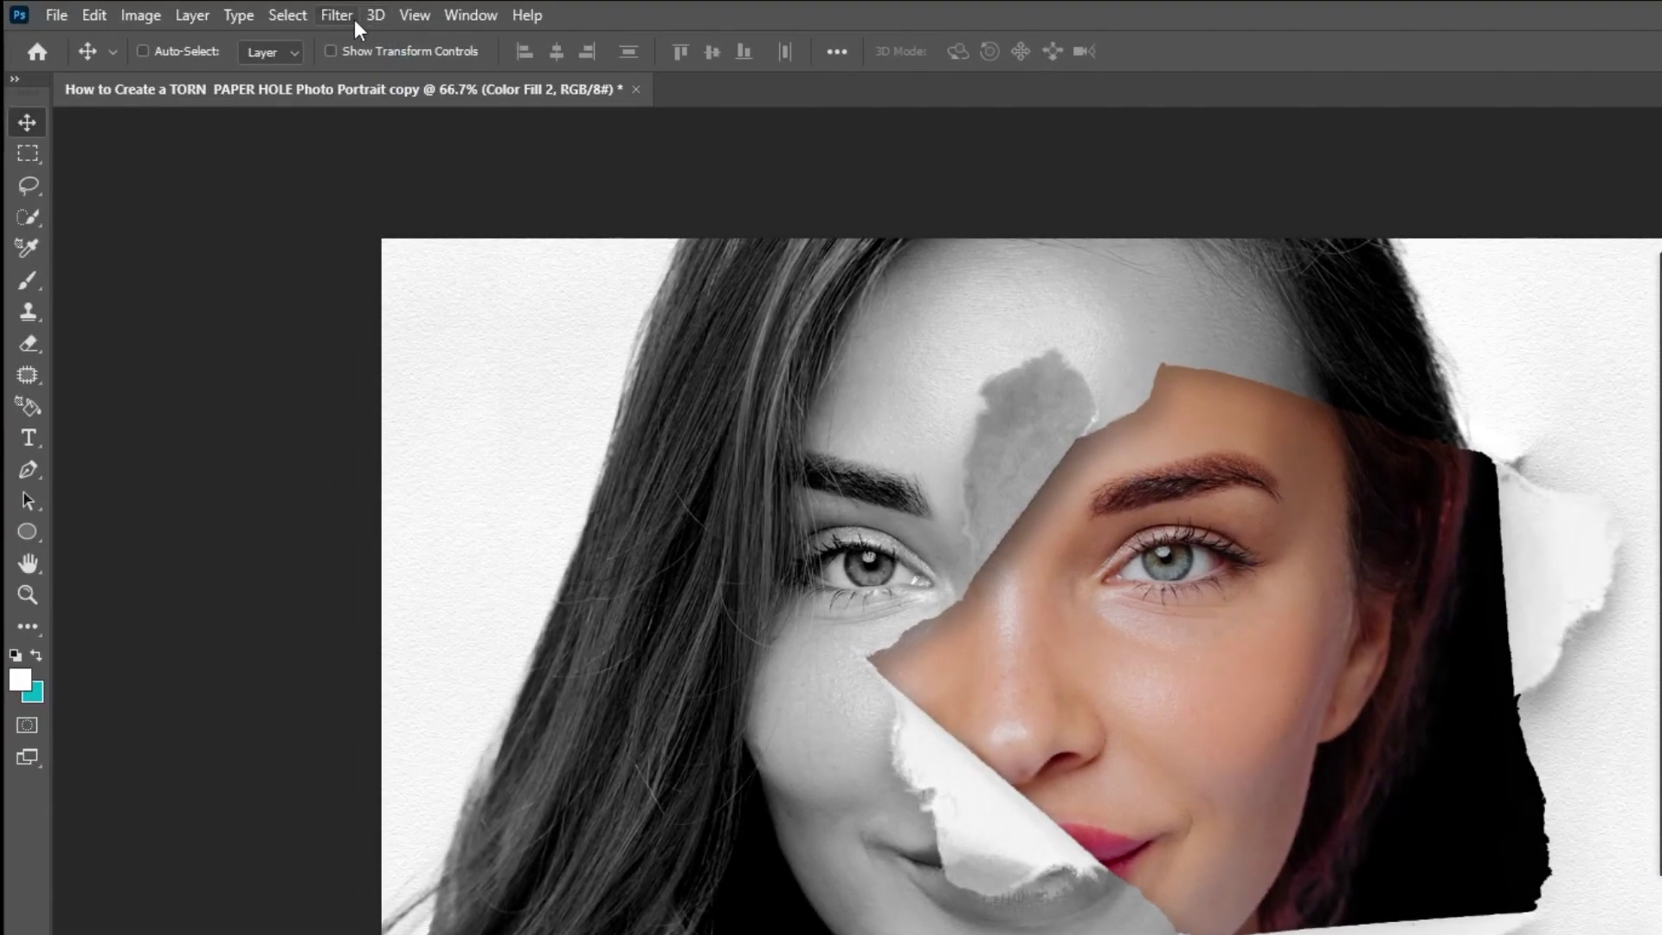
Apply a Lens Correction filter with Vignette Amount -100 to the white fill.
click(336, 16)
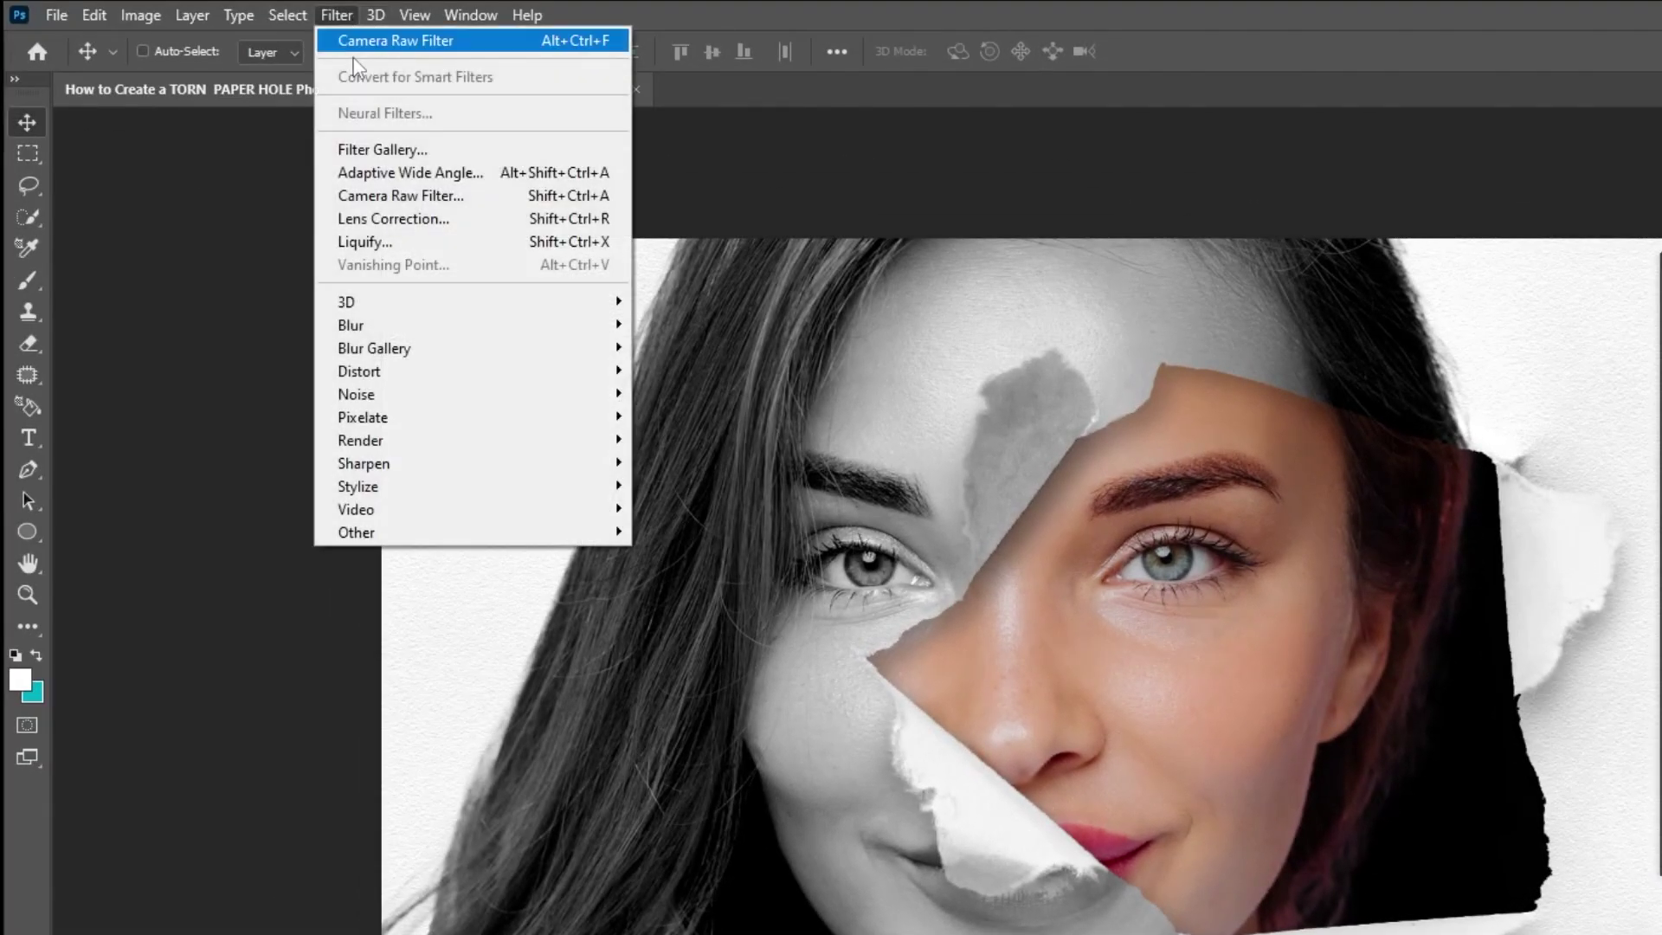
click(471, 222)
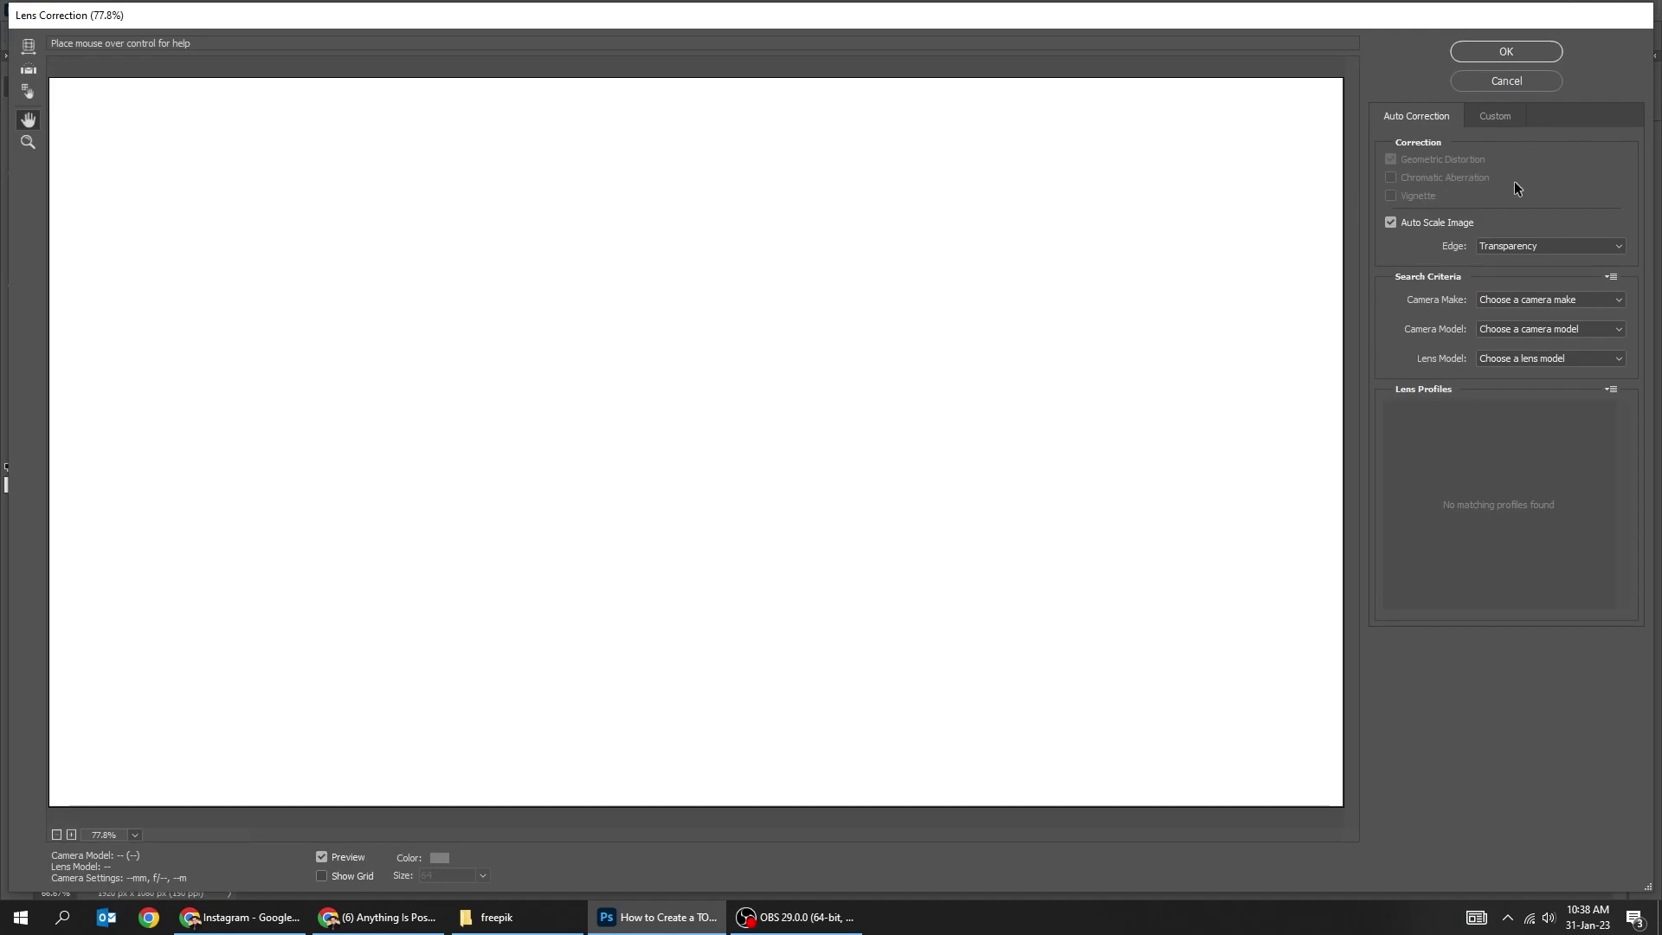
click(1493, 116)
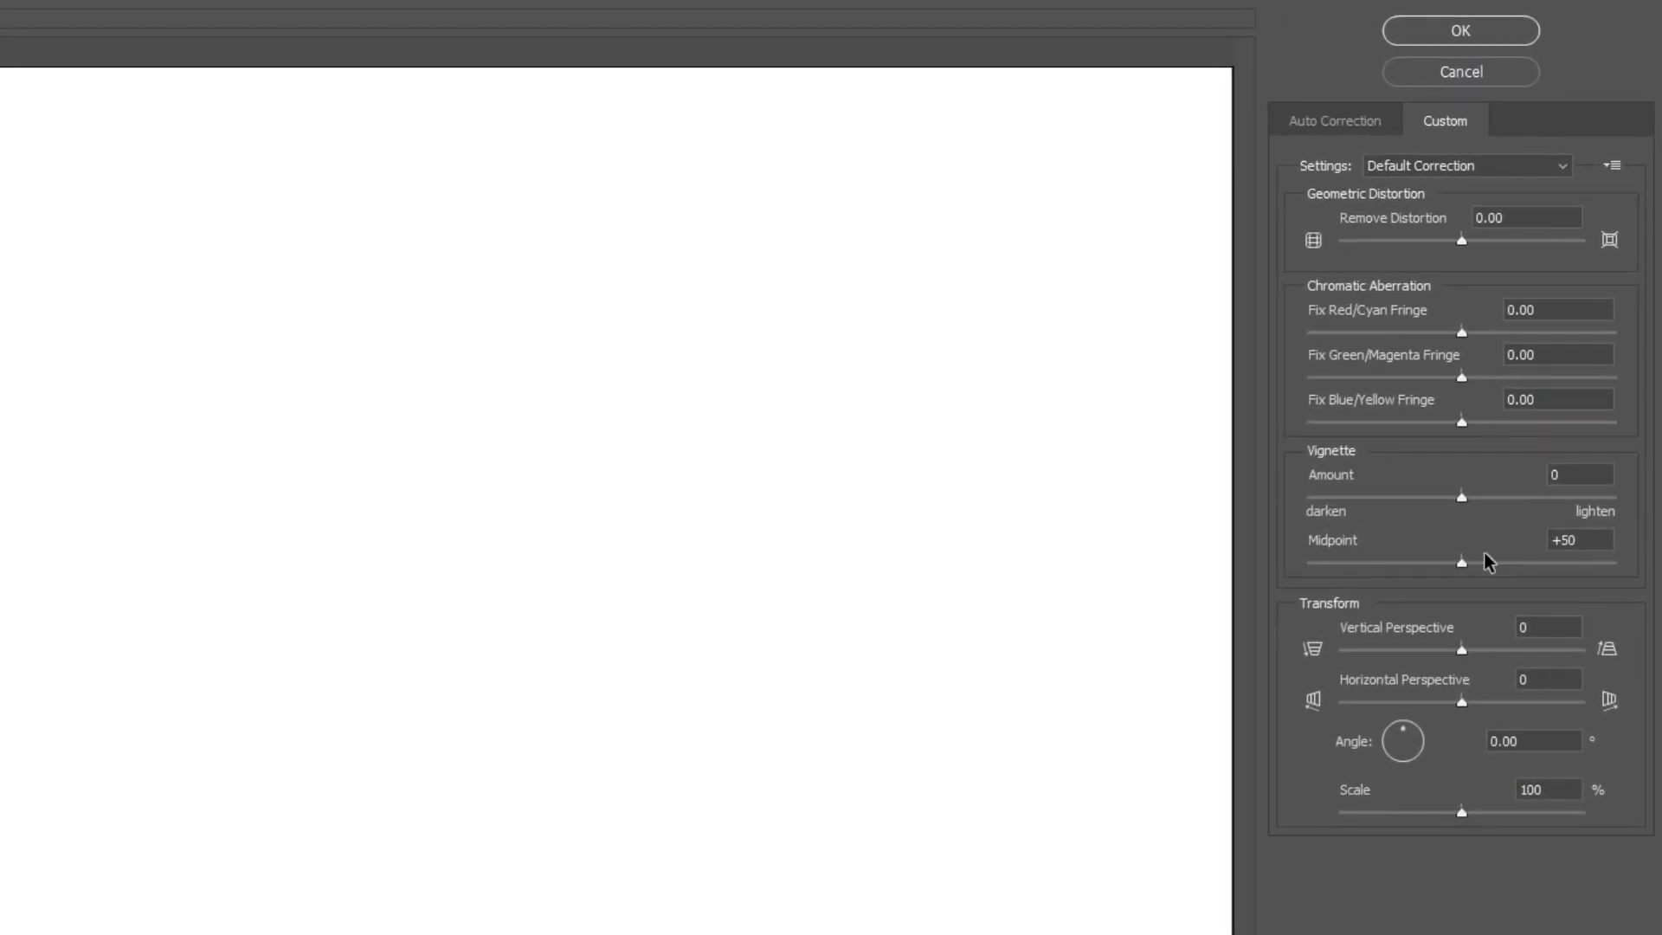
drag(1461, 498, 1308, 498)
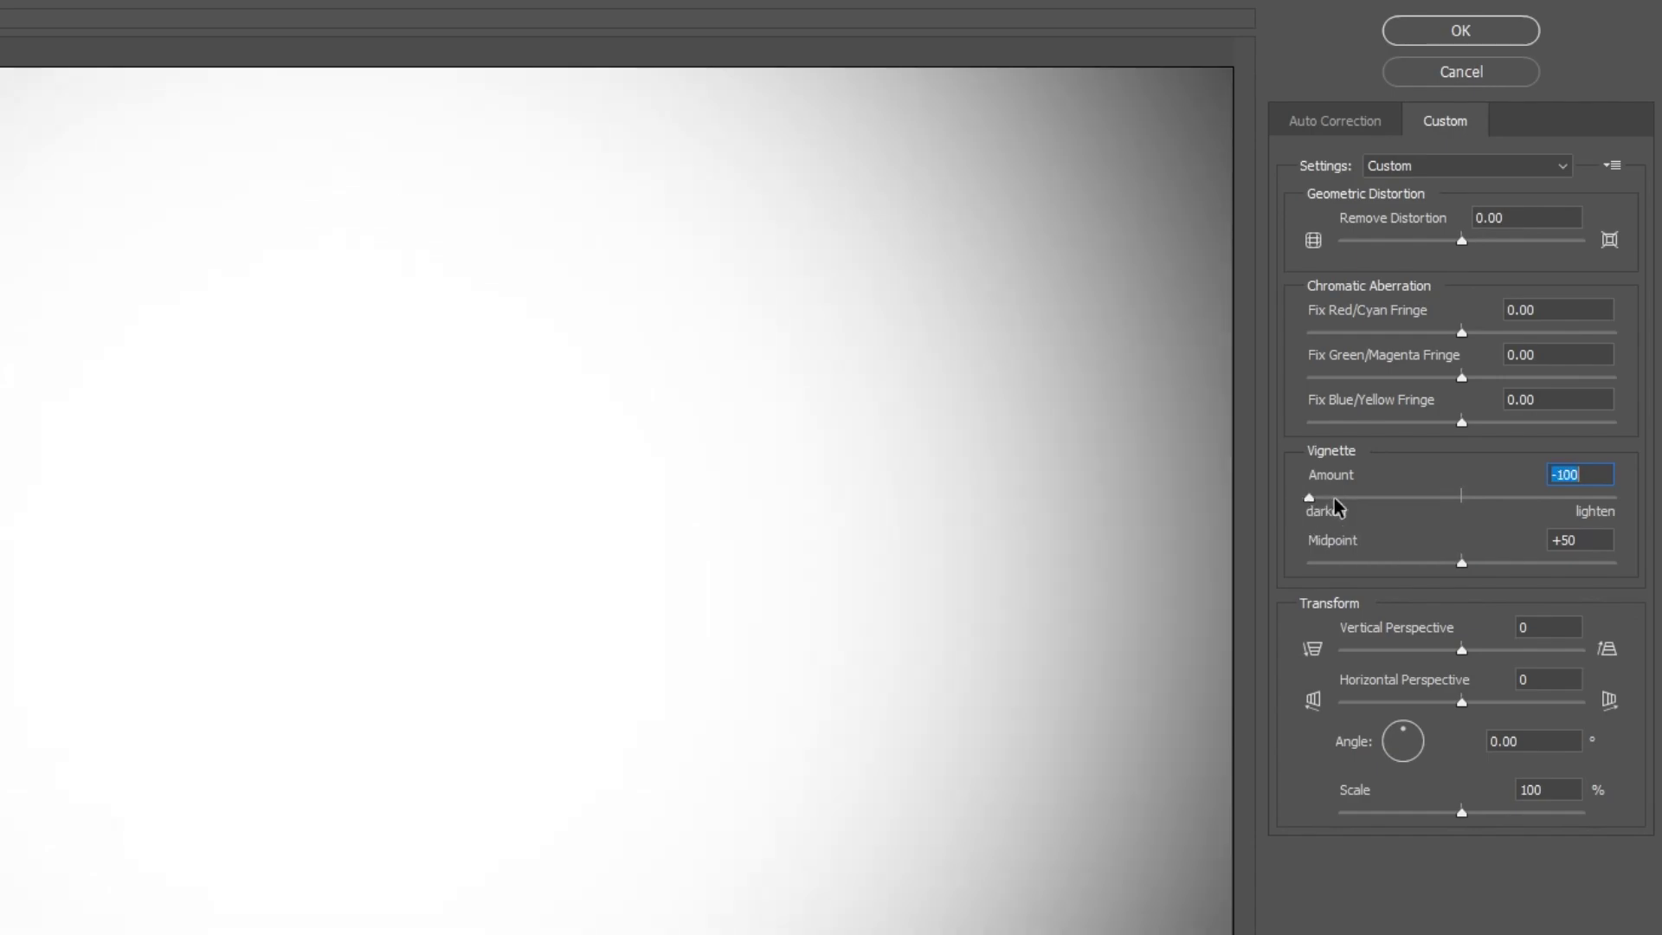
click(1458, 33)
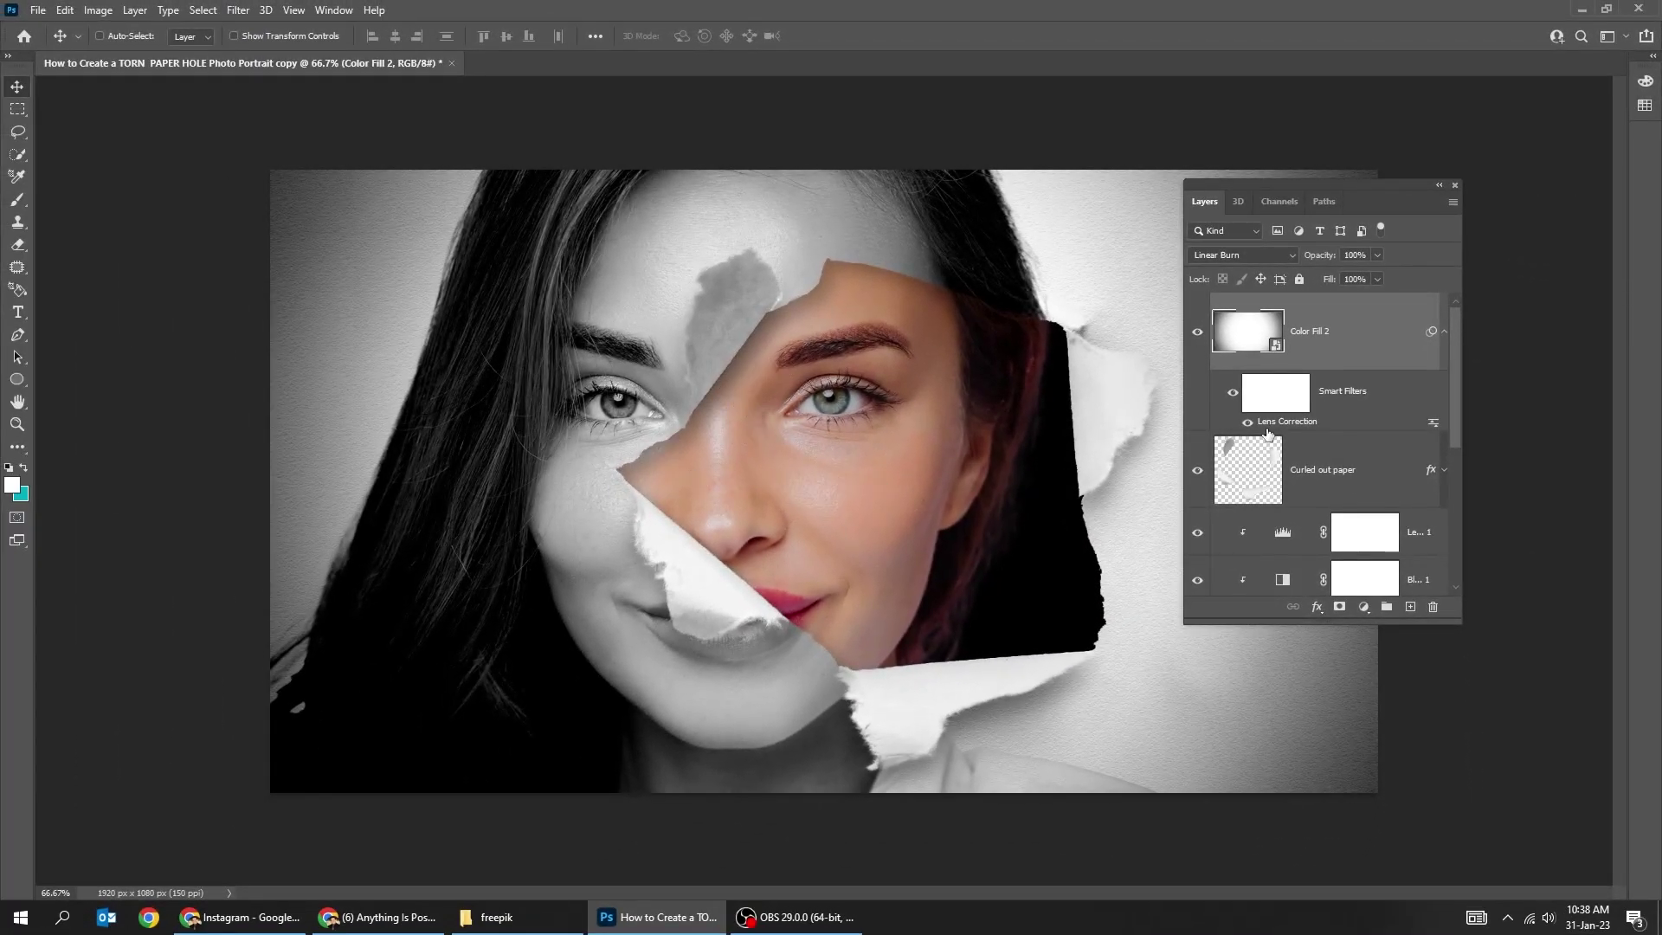
scroll(1368, 441, down, 3)
Load the colour photo's mask as a selection and select the Color Fill 2 layer.
right_click(1353, 378)
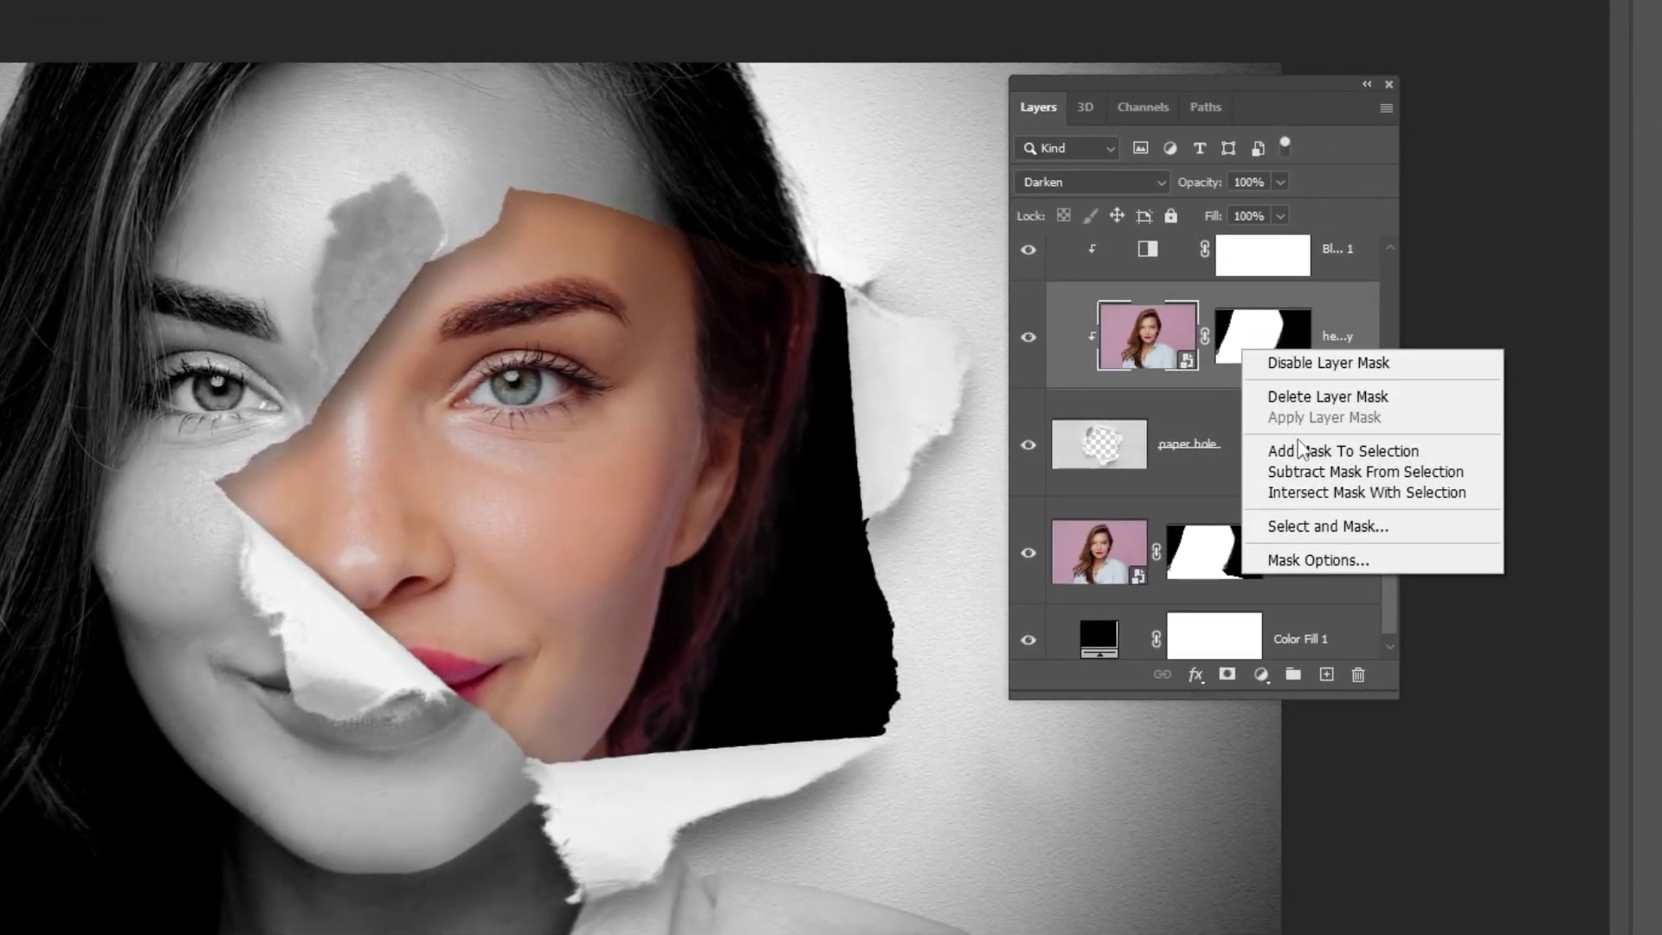
click(1342, 451)
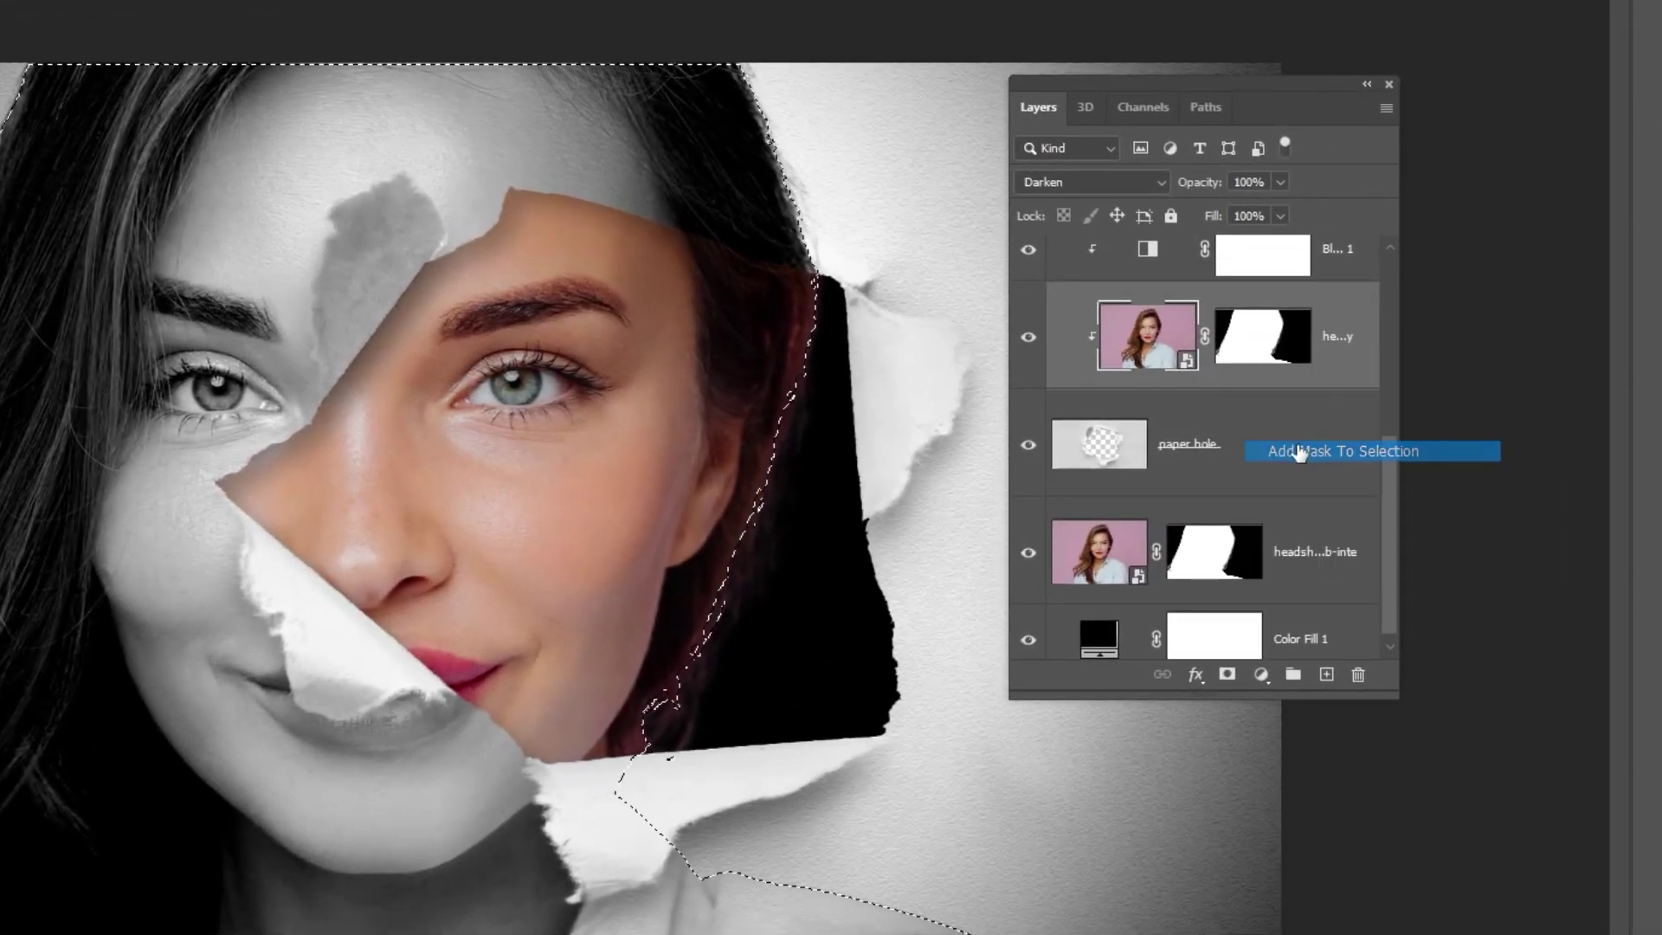
scroll(1260, 472, up, 5)
click(1210, 297)
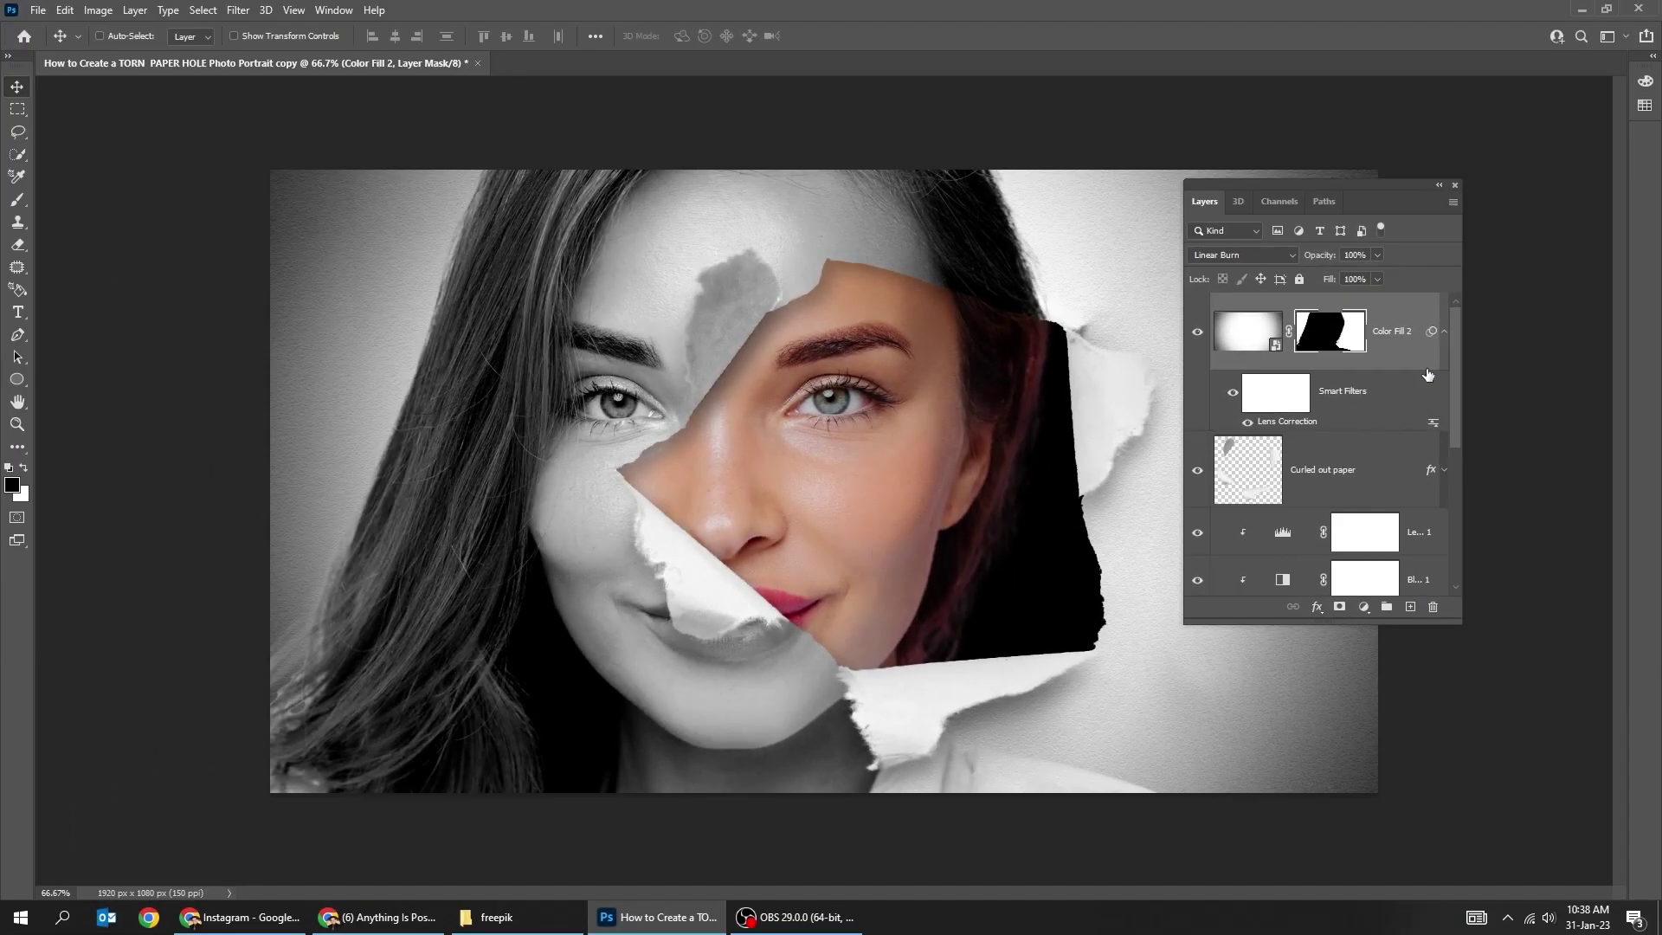
scroll(1428, 391, down, 2)
scroll(1428, 435, down, 3)
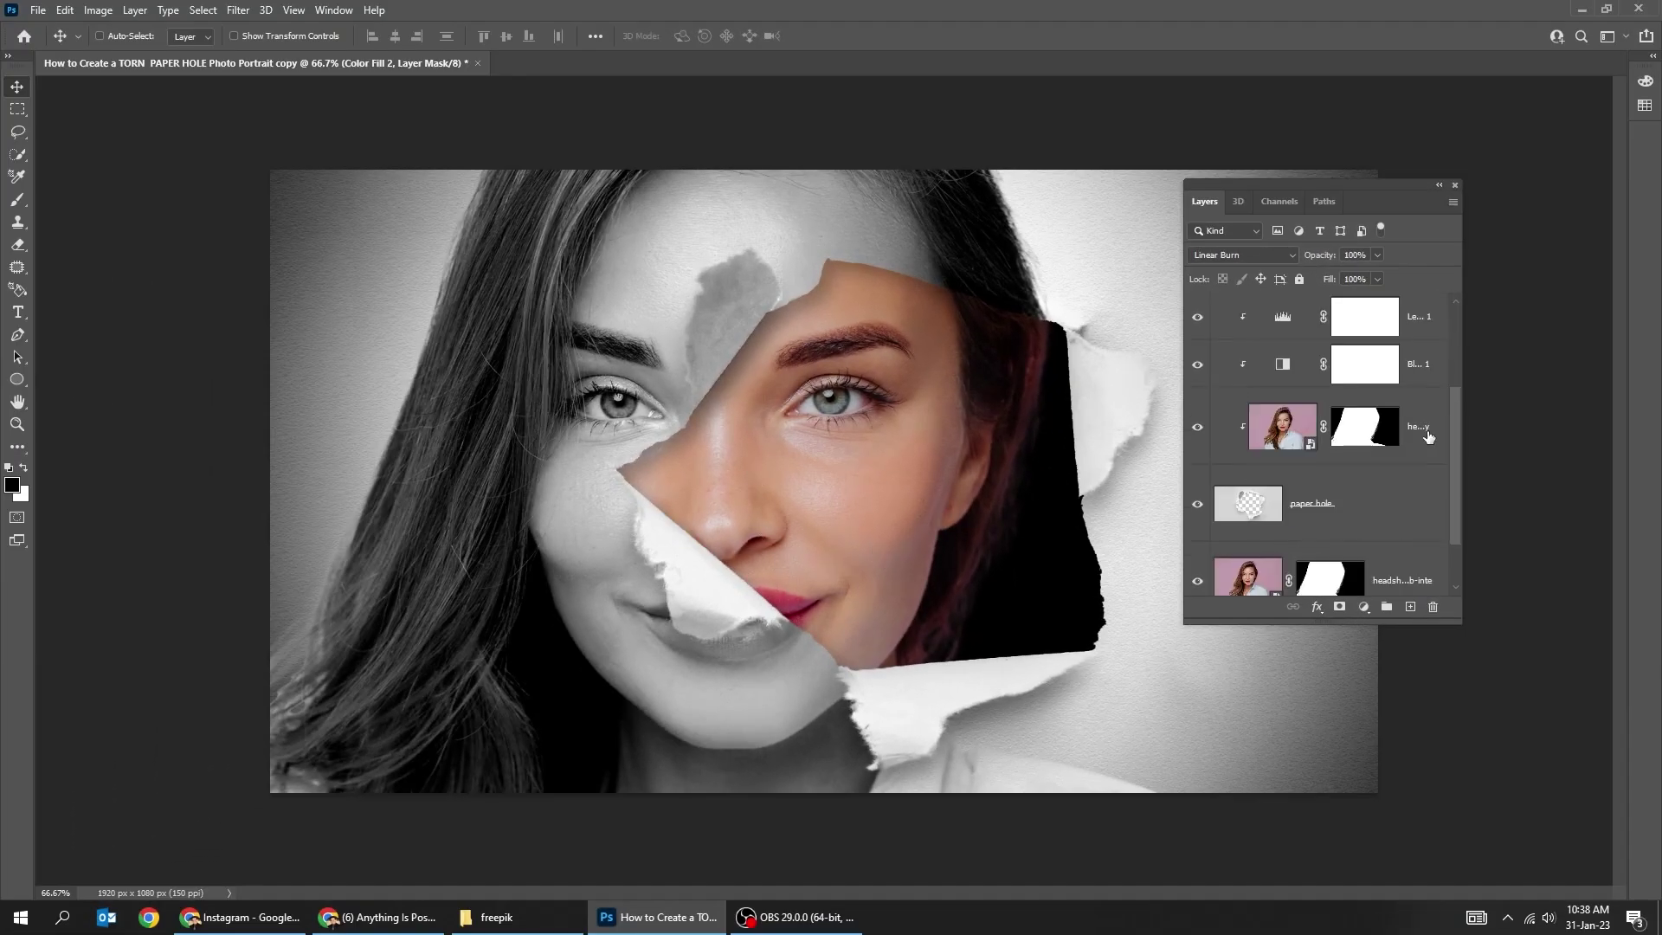
Apply Add Noise at 6%, Uniform, Monochromatic to the colour headshot layer.
click(1406, 443)
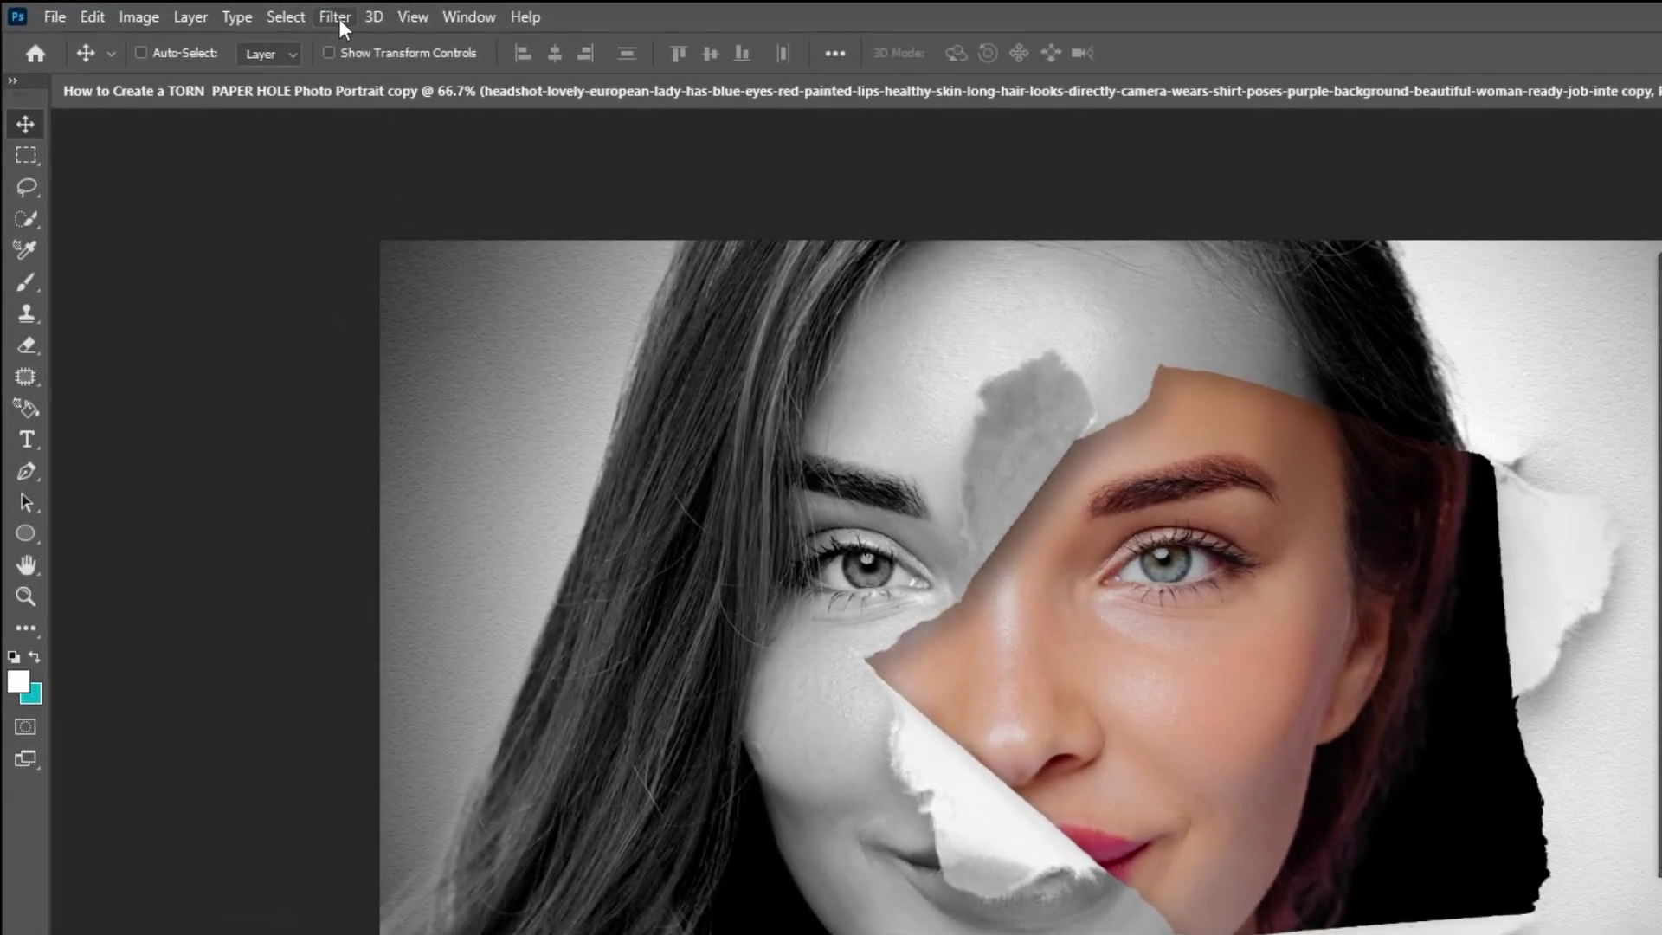
click(339, 19)
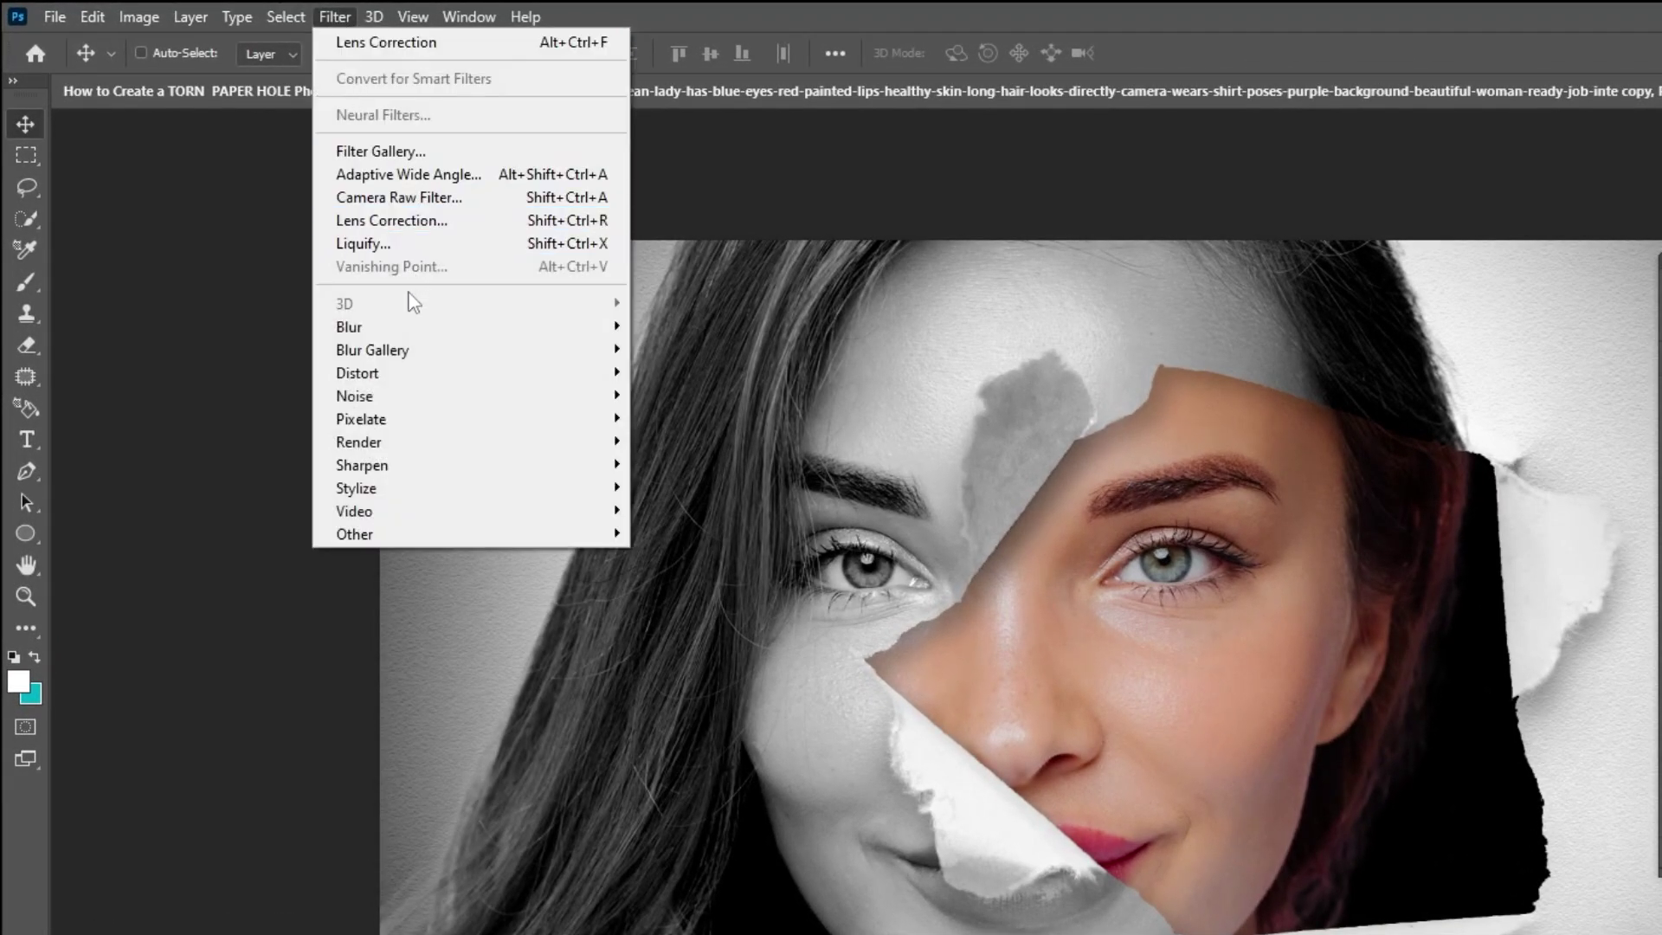
mouse_move(390, 396)
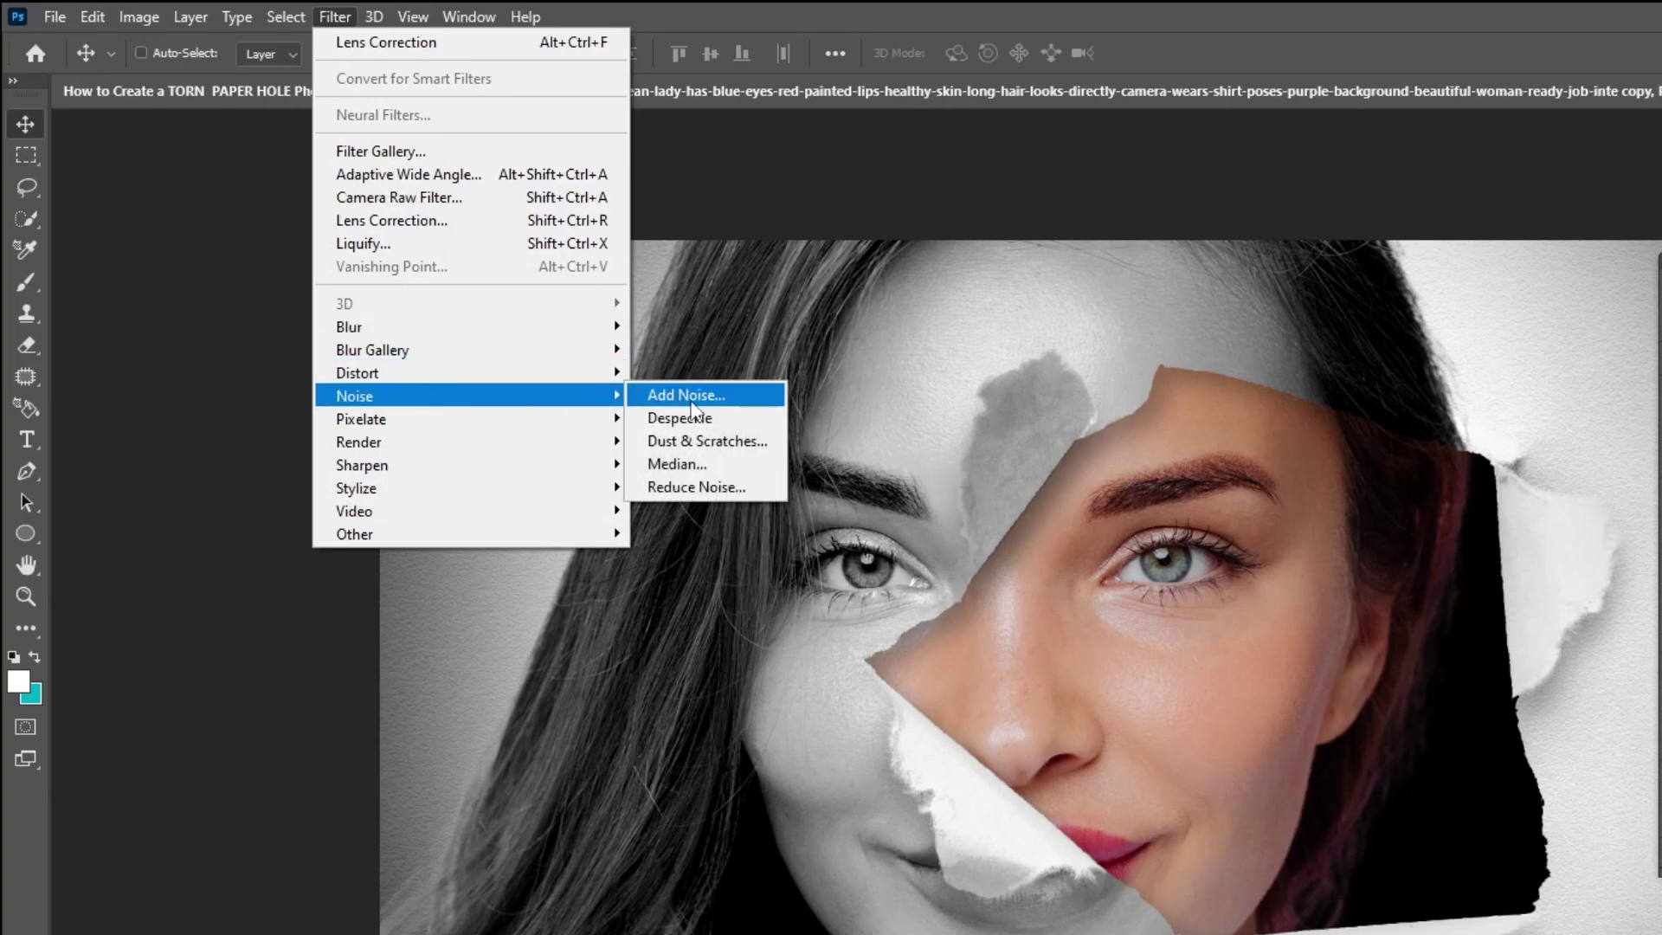
click(721, 396)
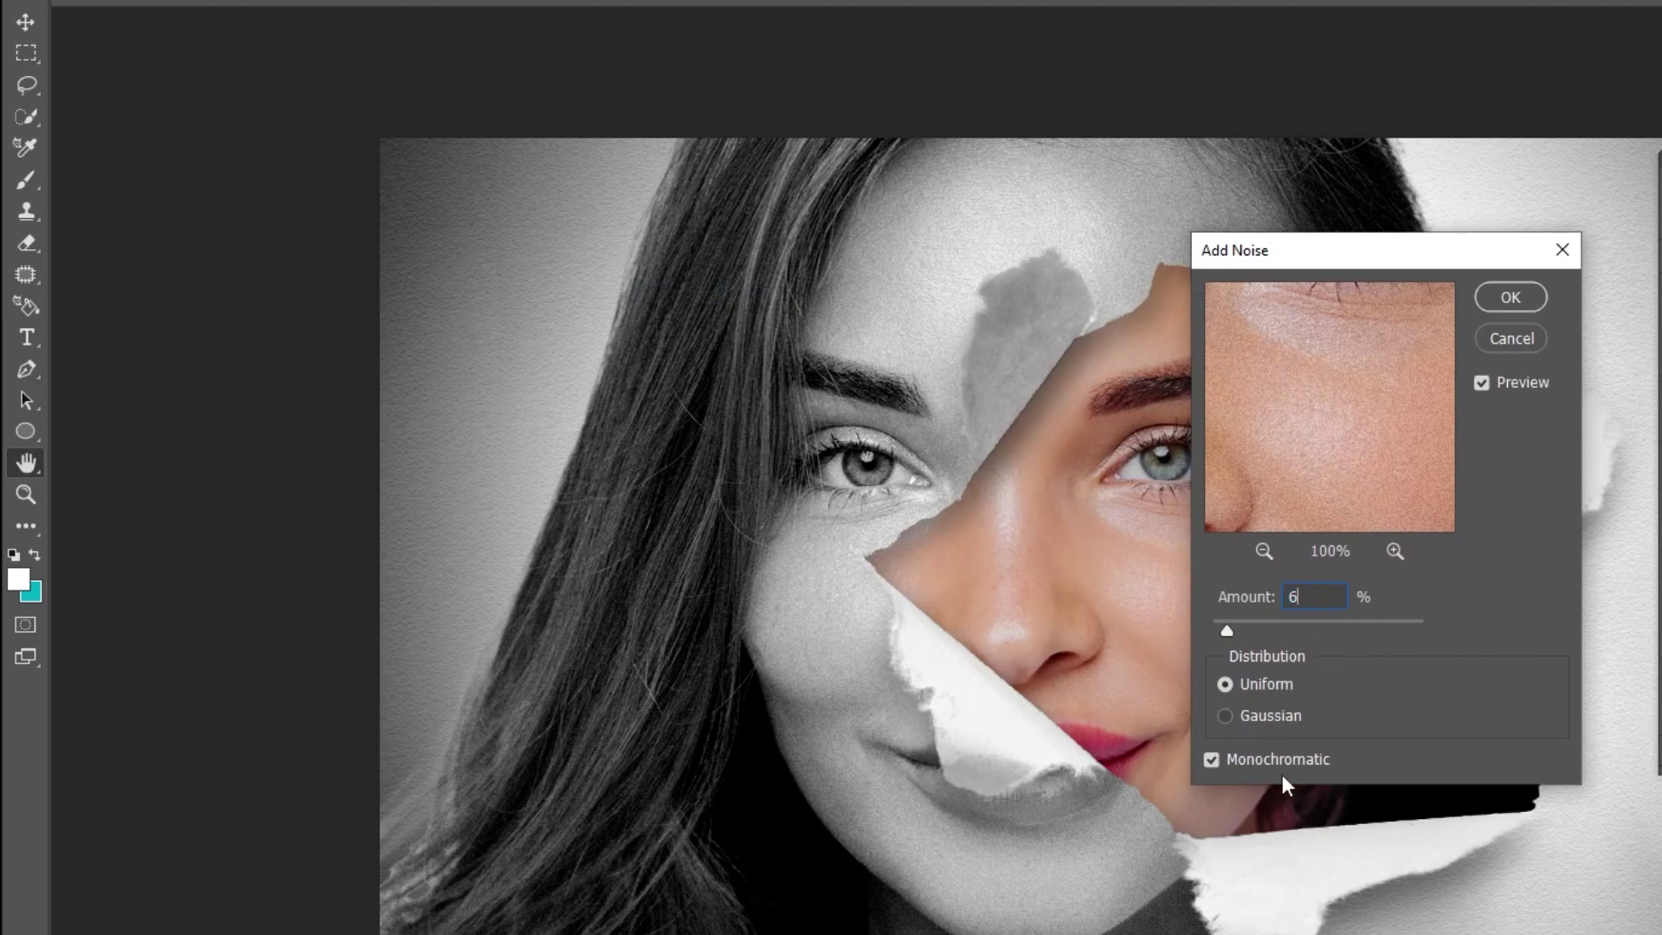
click(1510, 296)
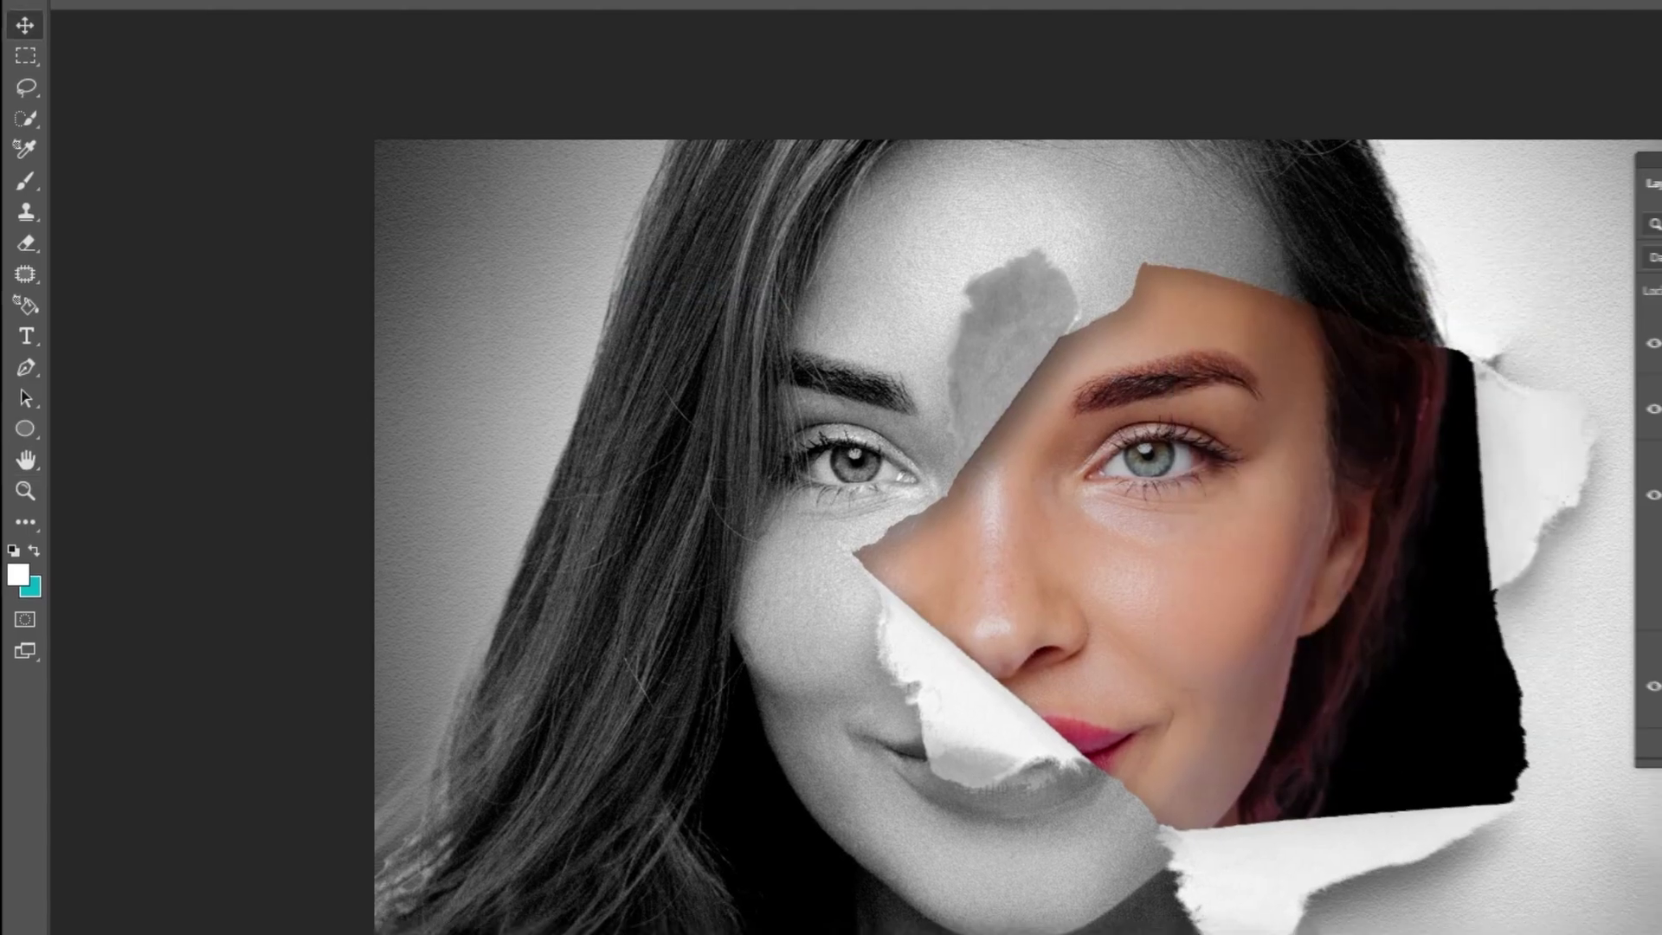